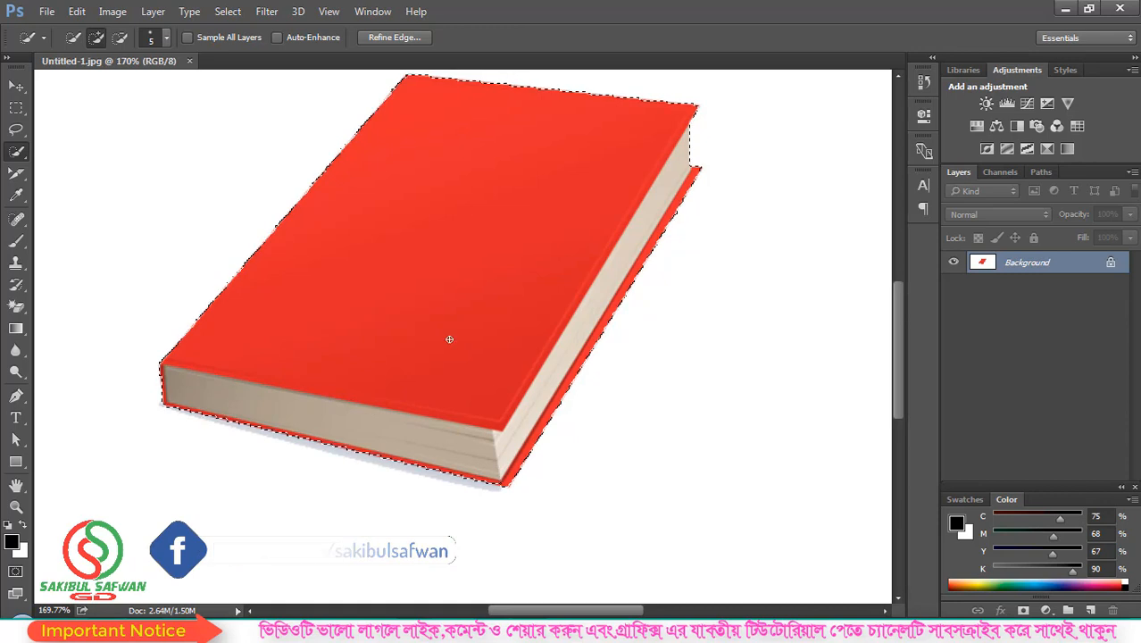
Step: Finish the book selection, subtracting stray areas with Alt, and zoom out to 72%
scroll(404, 255, "up", 1)
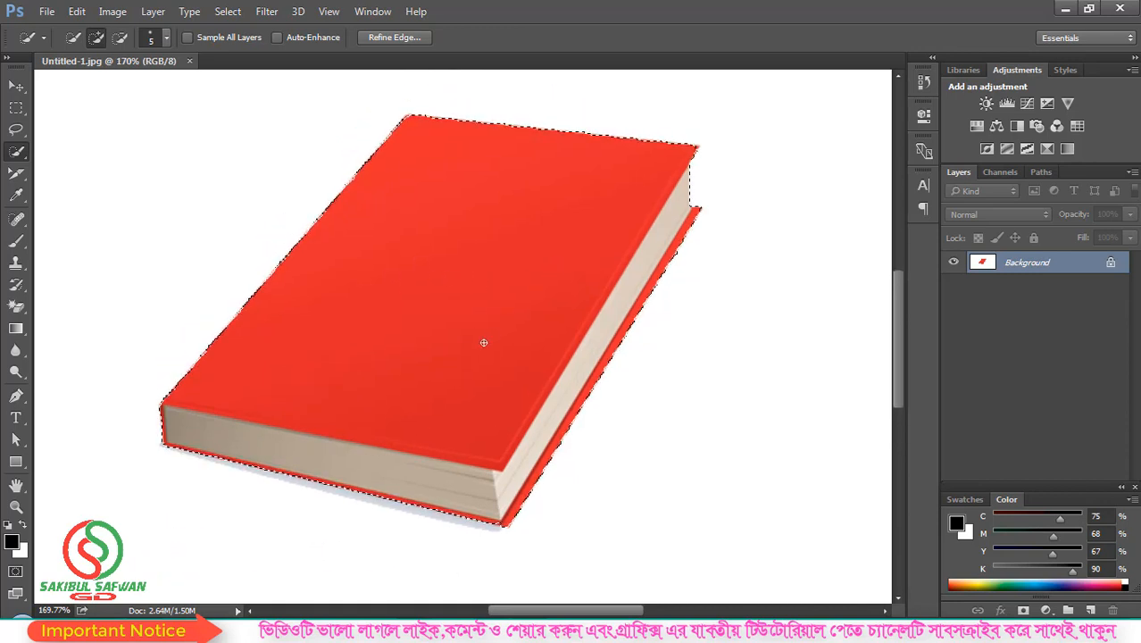
key("alt")
scroll(415, 303, "down", 5)
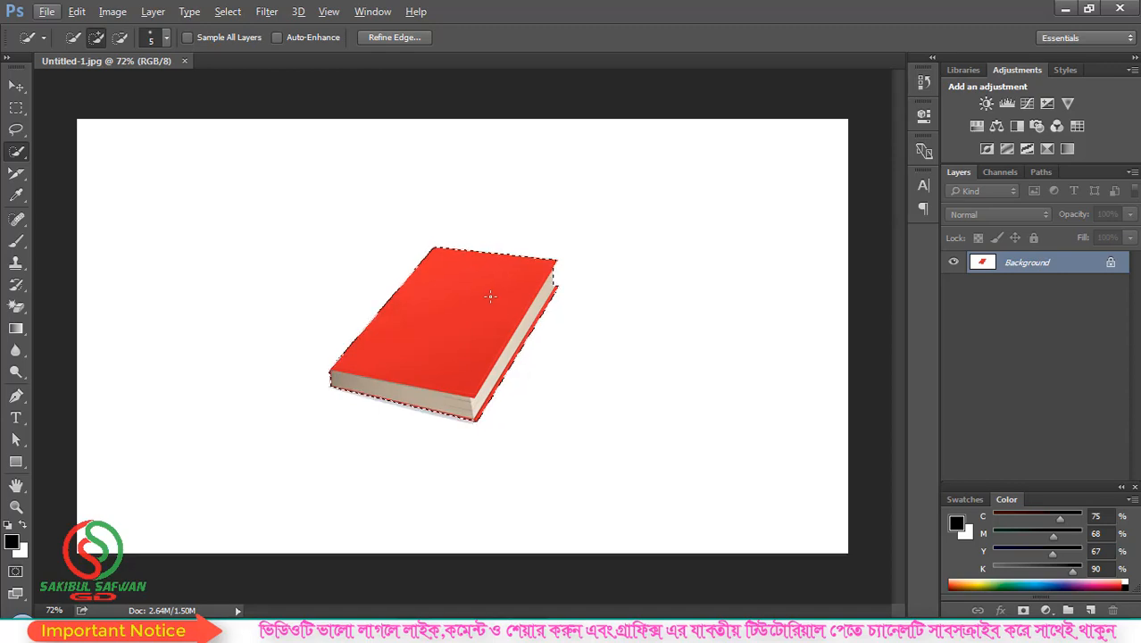
Step: Copy the selected book and create a new document 1000 px wide by 700 px tall
left_click(79, 12)
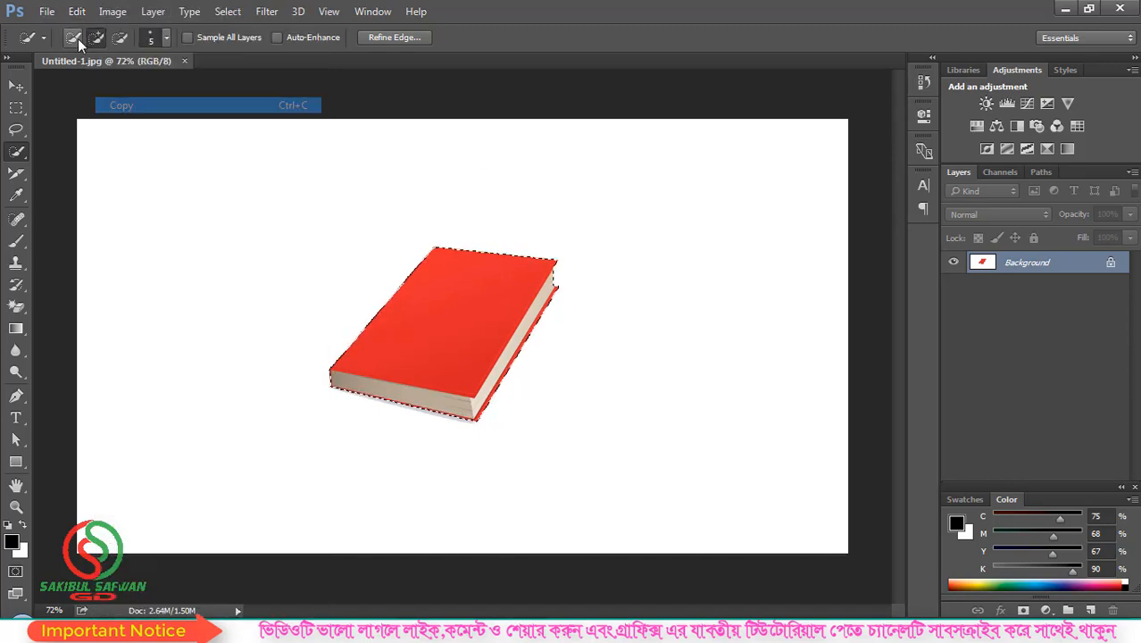
left_click(46, 10)
left_click(60, 30)
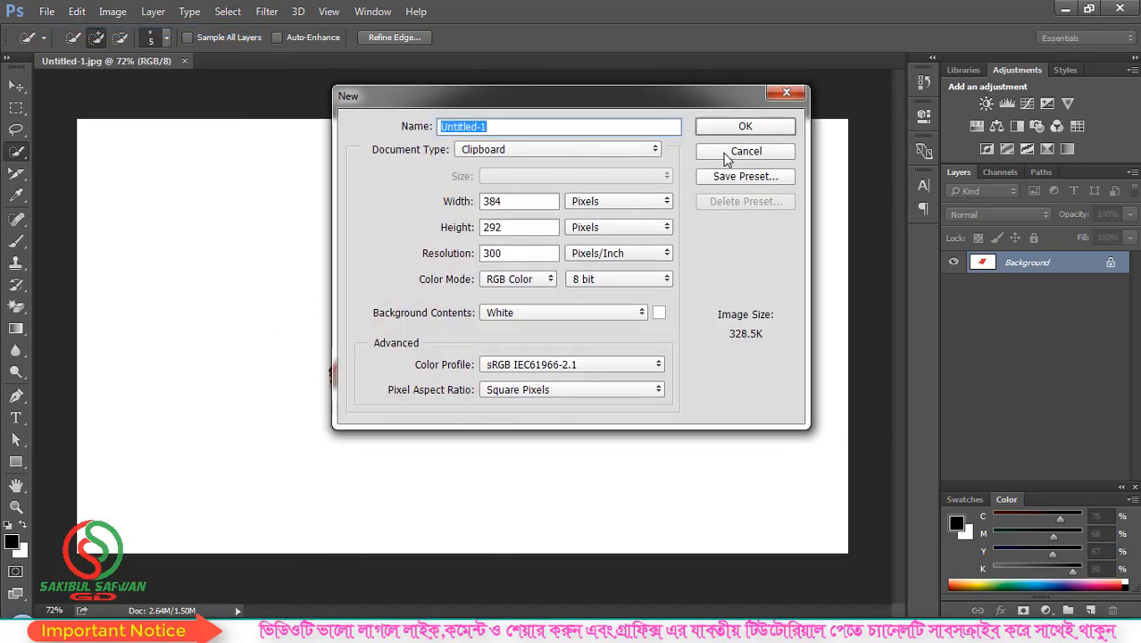
double_click(509, 201)
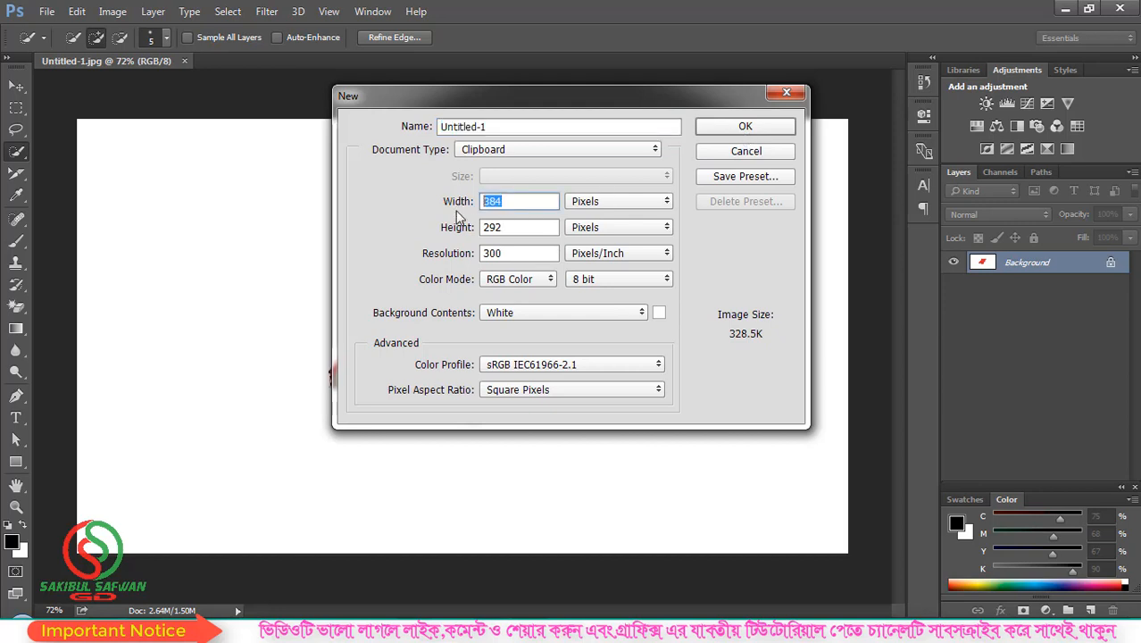
type("1000")
double_click(523, 226)
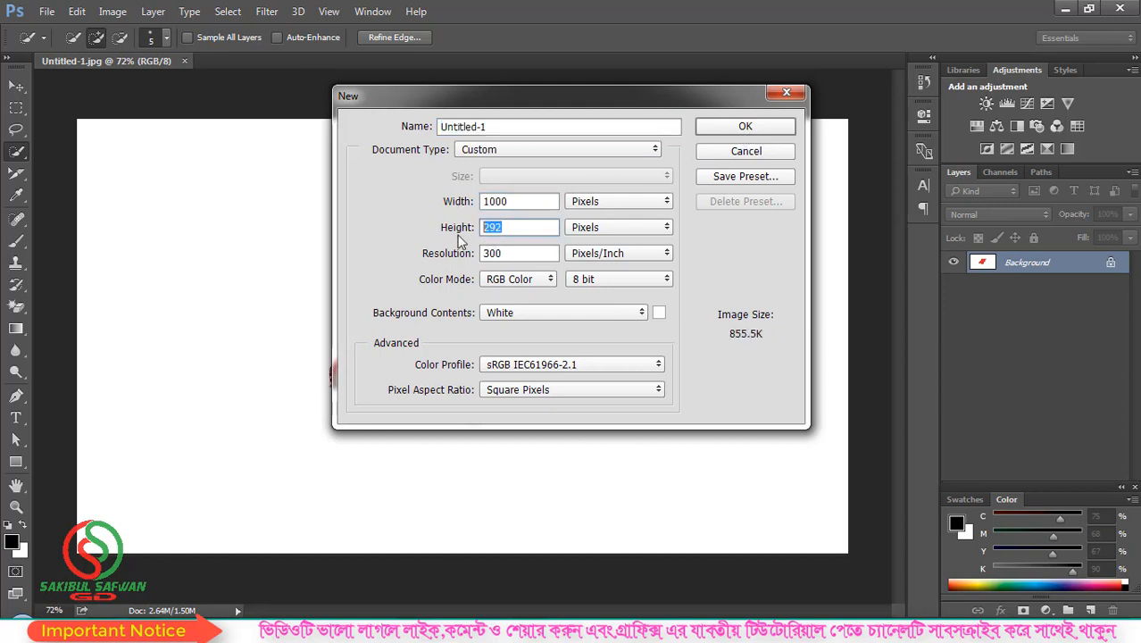
type("700")
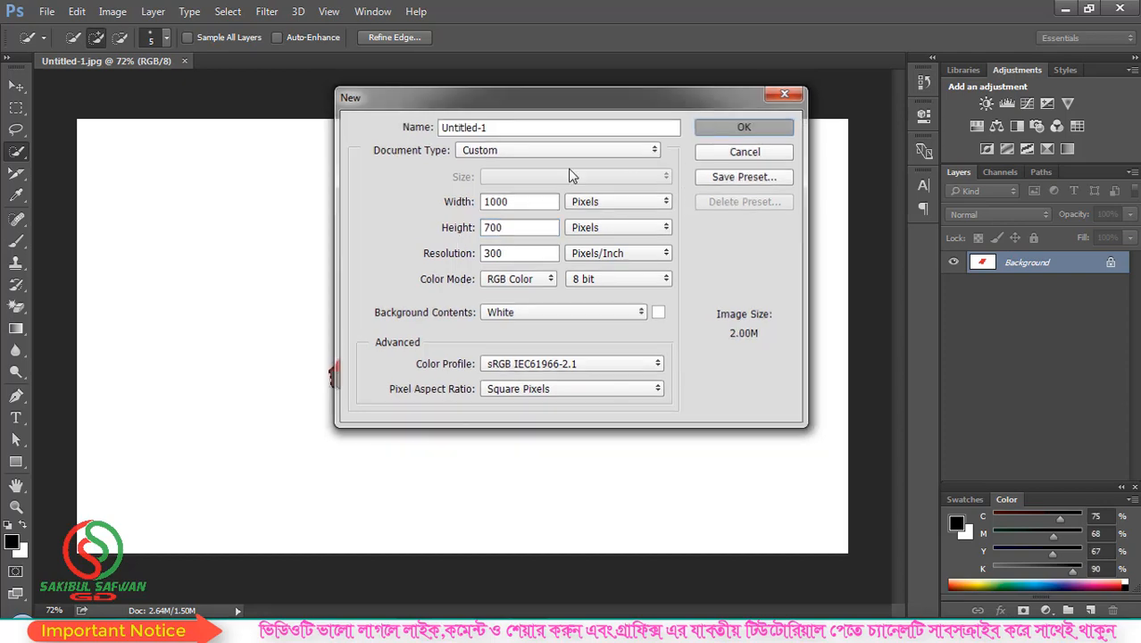
left_click(741, 130)
left_click(77, 11)
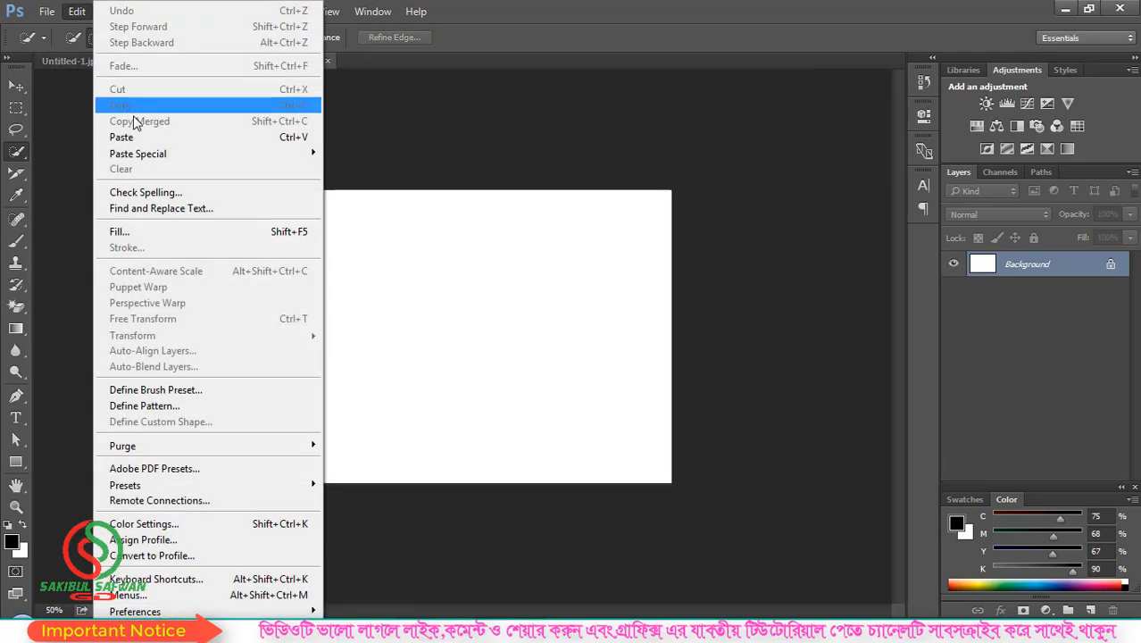
Step: Paste the book as Layer 1, drag it into place, and reselect Layer 1
left_click(134, 136)
left_click(16, 85)
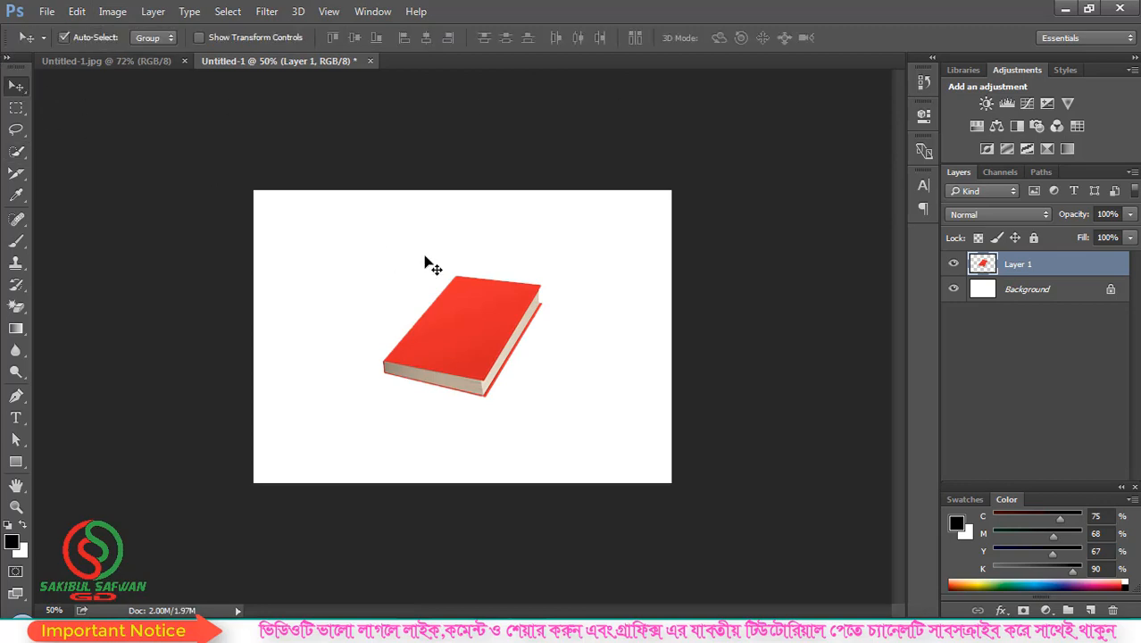
scroll(508, 359, "up", 3)
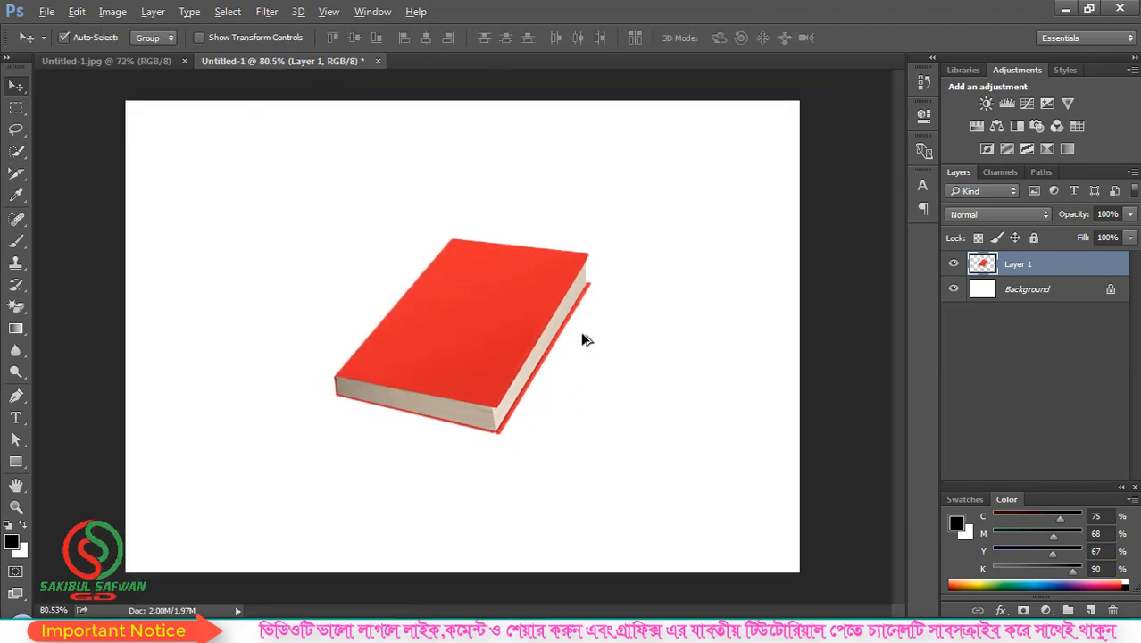
scroll(562, 356, "up", 1)
left_click_drag(491, 317, 472, 291)
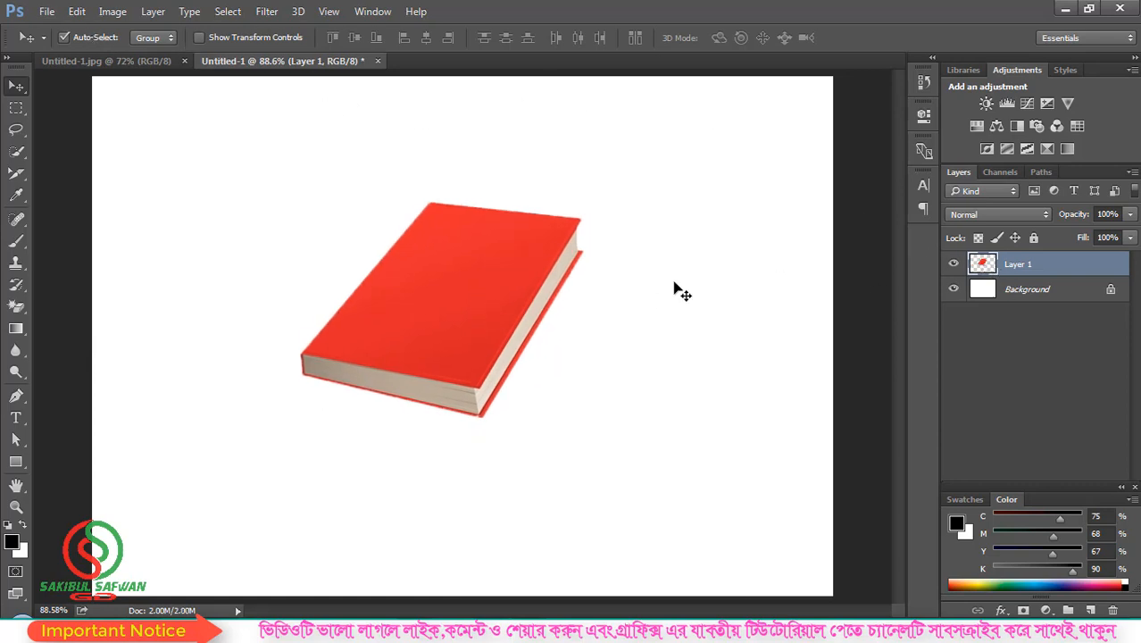
mouse_move(497, 286)
left_mouse_down()
mouse_move(484, 281)
mouse_move(484, 298)
left_mouse_up()
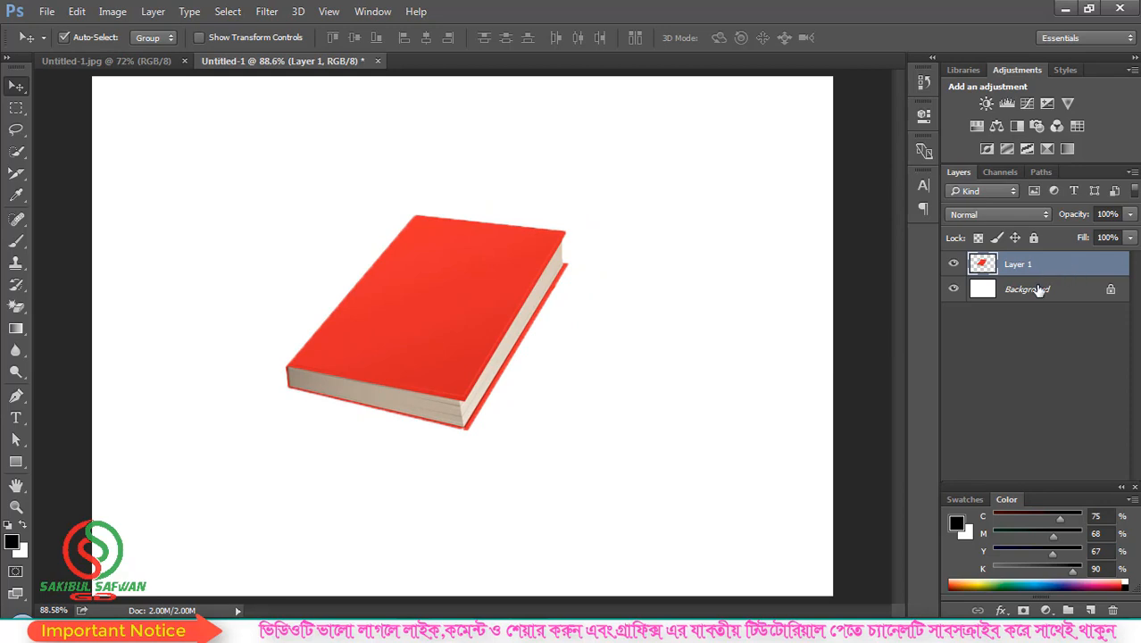
left_click(1038, 293)
left_click(1057, 273)
left_click(77, 12)
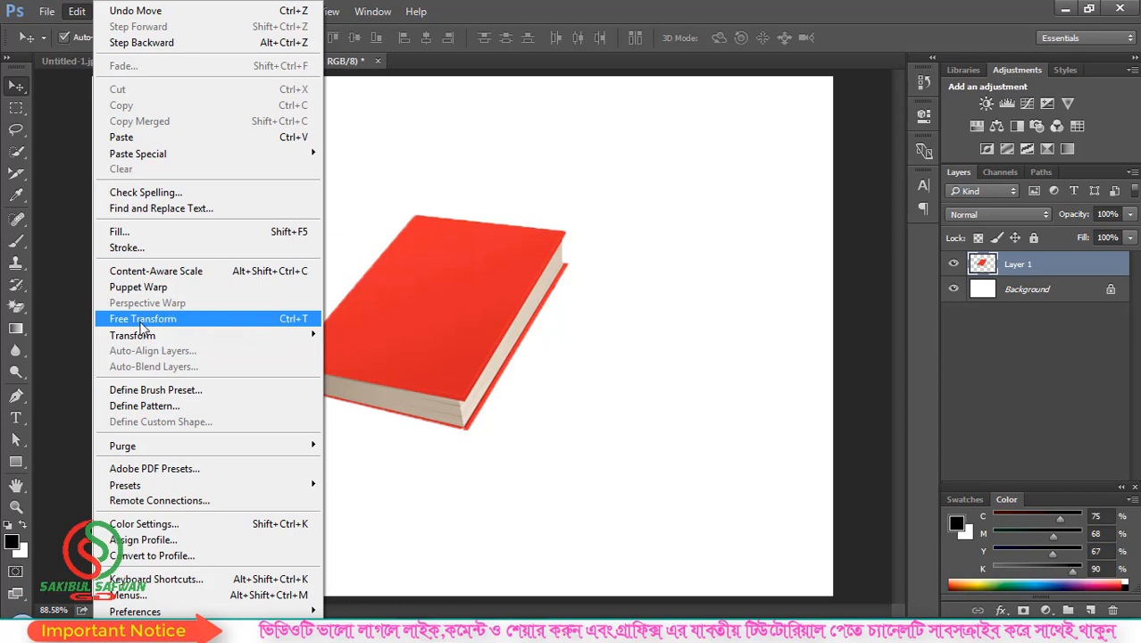
left_click(214, 326)
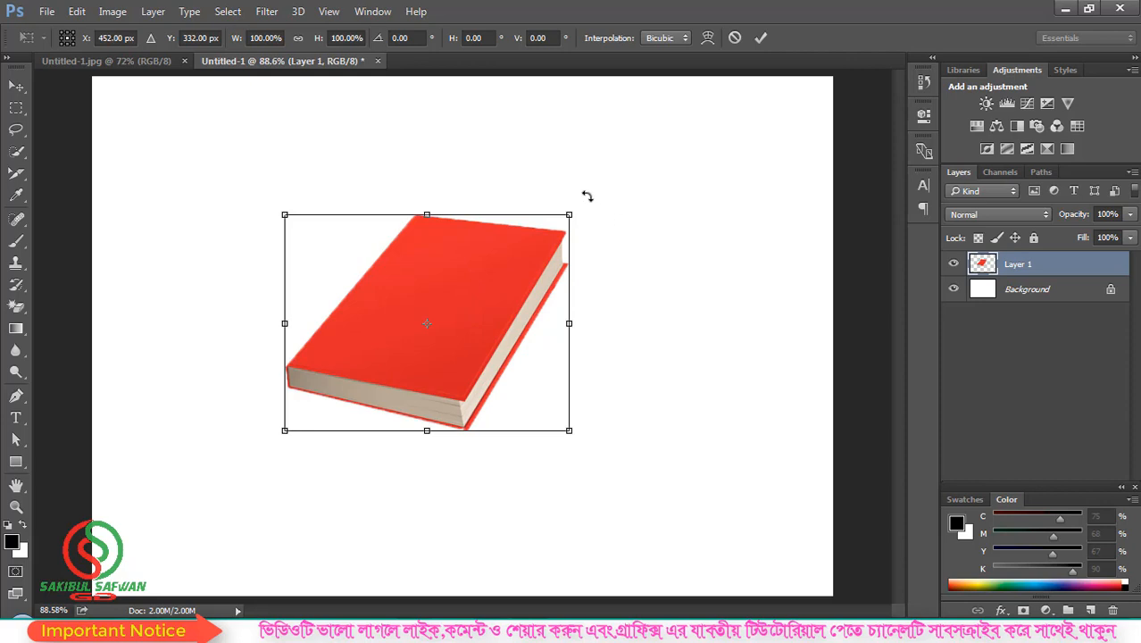
left_click_drag(584, 195, 568, 213)
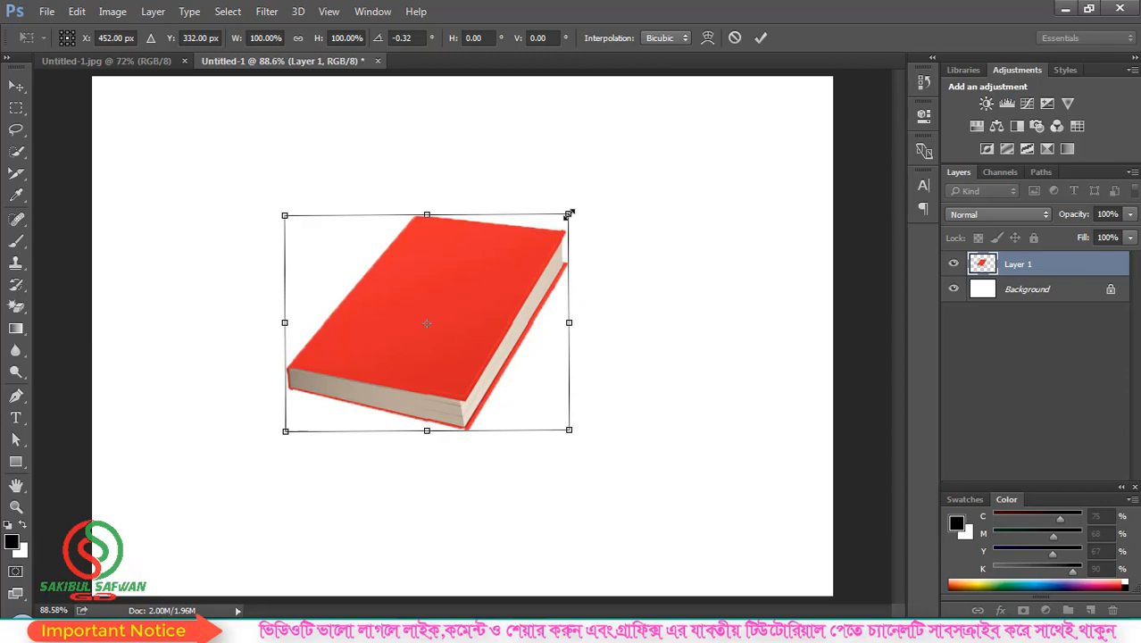
left_click_drag(568, 215, 448, 285)
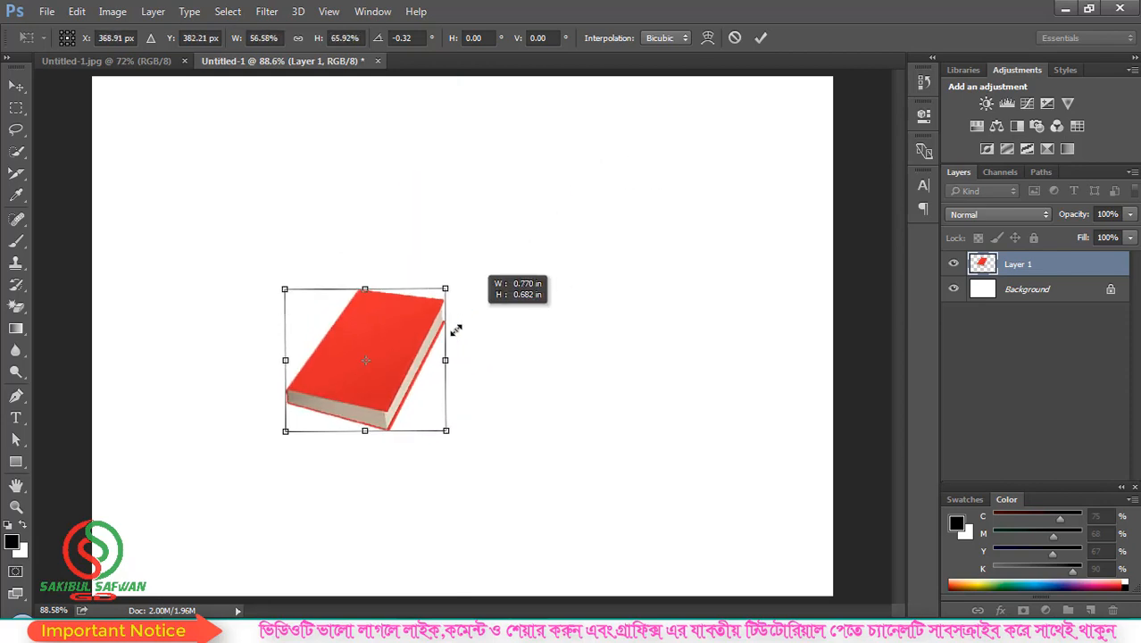
left_click_drag(456, 331, 527, 220)
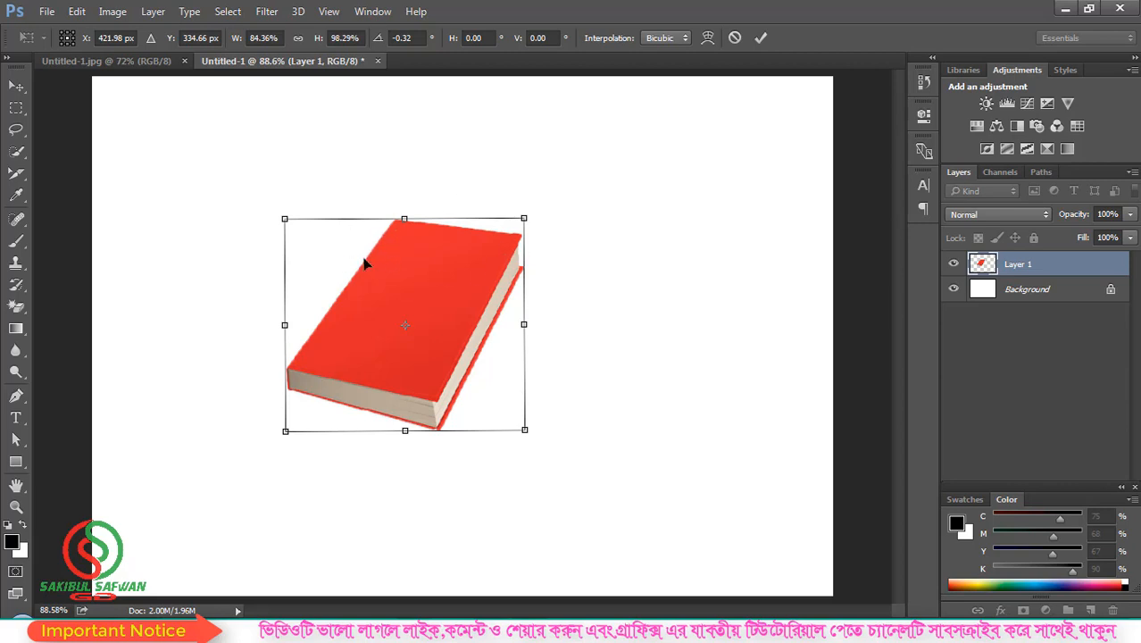
left_click_drag(286, 219, 216, 180)
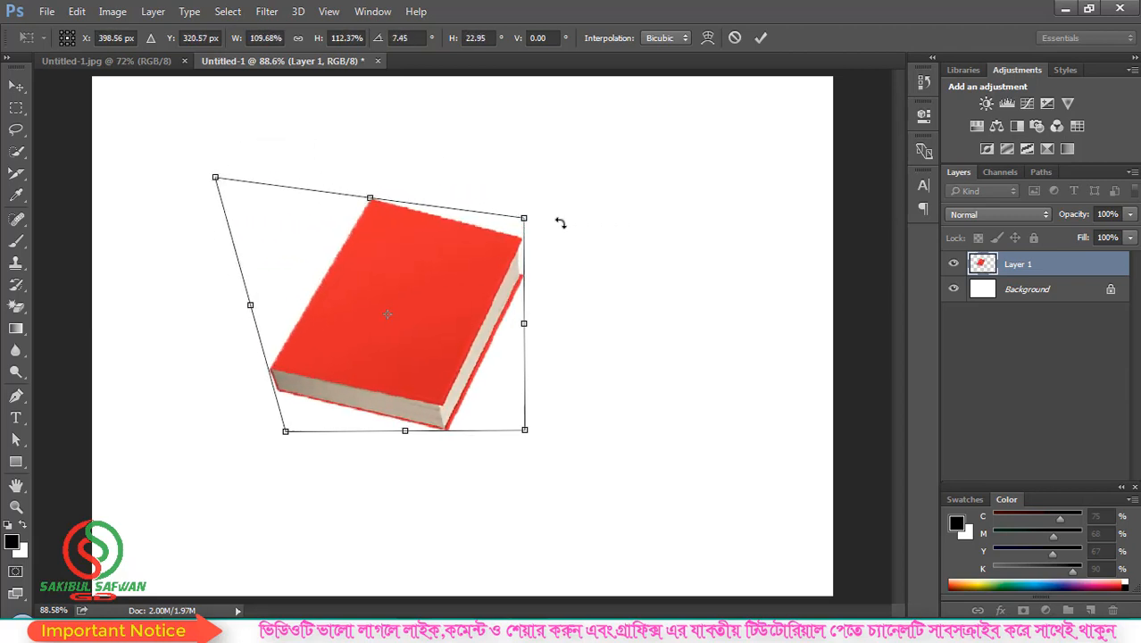
left_click_drag(524, 218, 554, 107)
left_click_drag(525, 431, 462, 426)
left_click_drag(289, 441, 170, 429)
left_click_drag(356, 155, 349, 125)
left_click_drag(463, 433, 673, 256)
left_click_drag(705, 331, 628, 425)
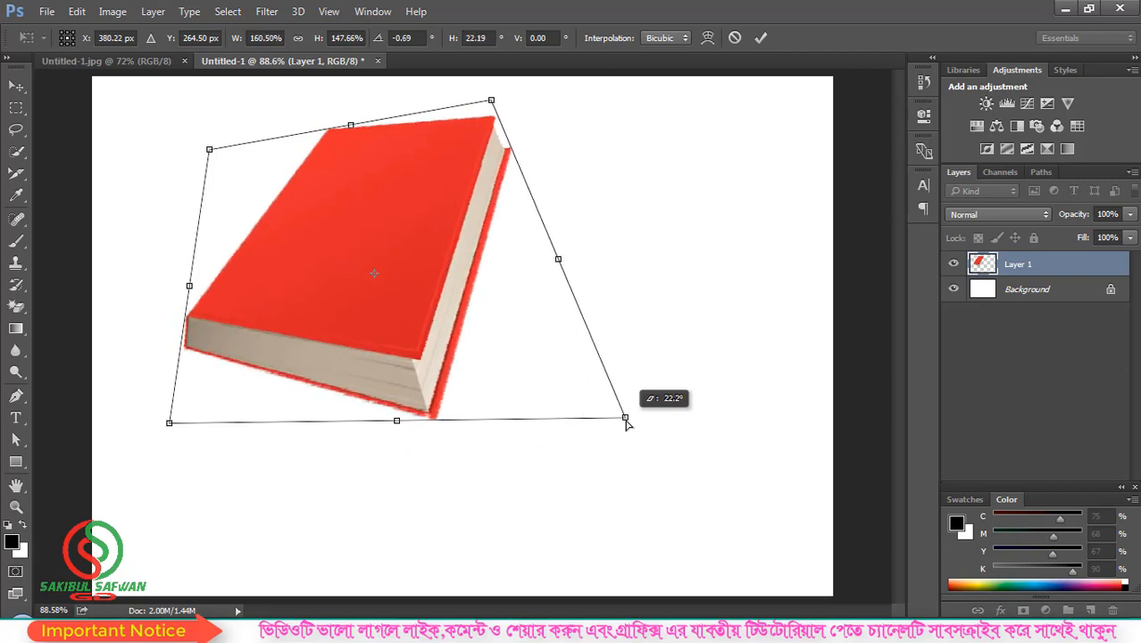
left_click(733, 48)
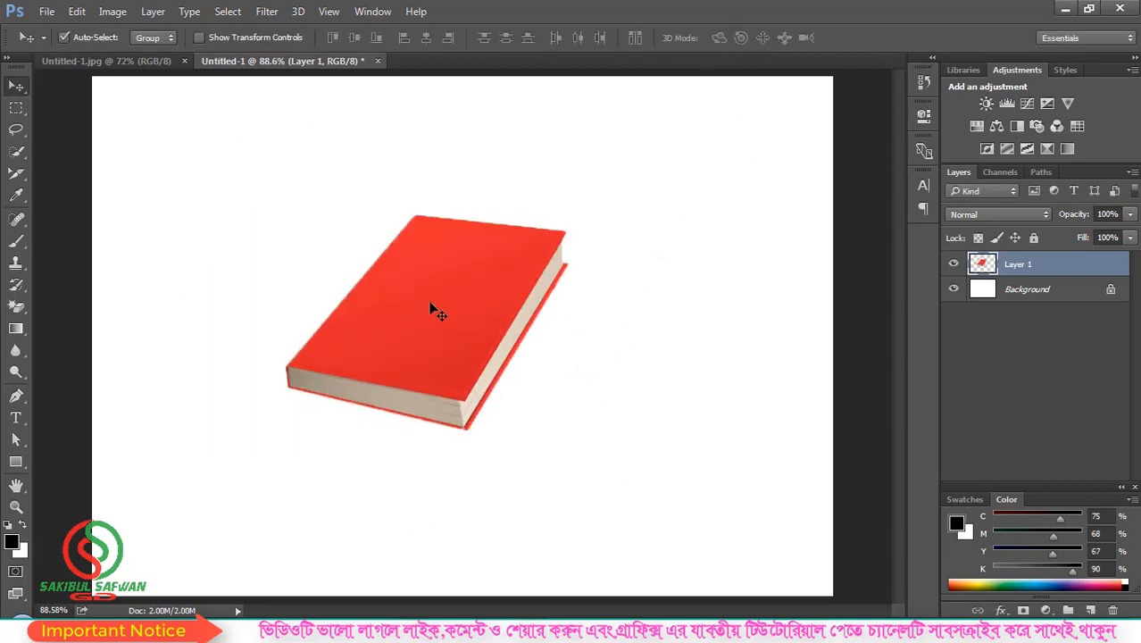
Step: Pick Layer 1 from the book's context menu, start Free Transform, and browse the transform options
right_click(447, 268)
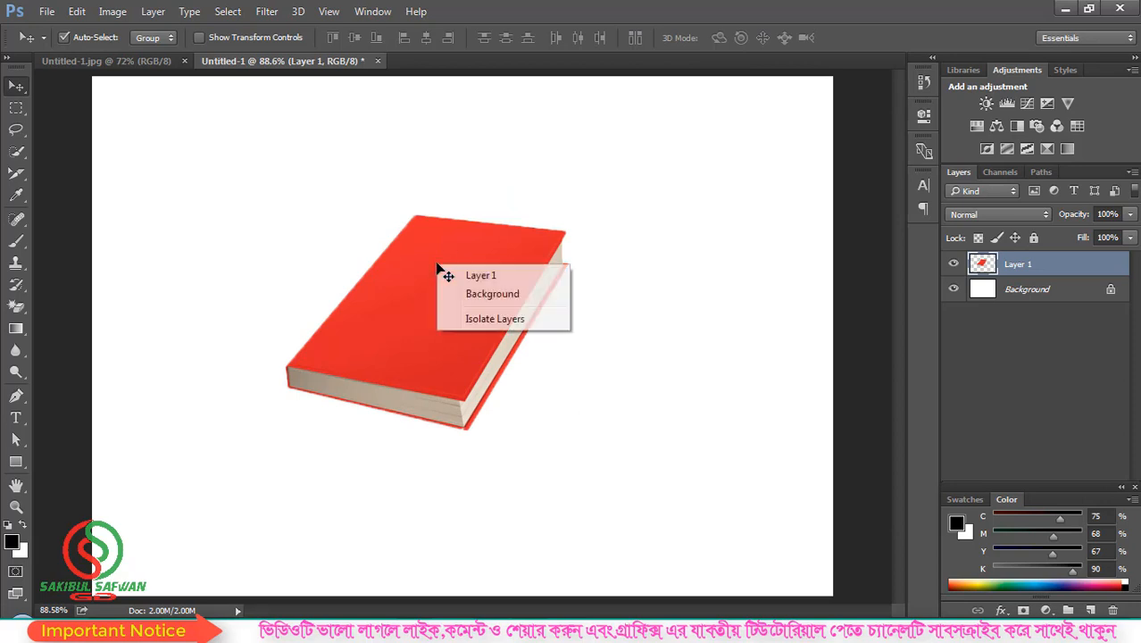
left_click(415, 273)
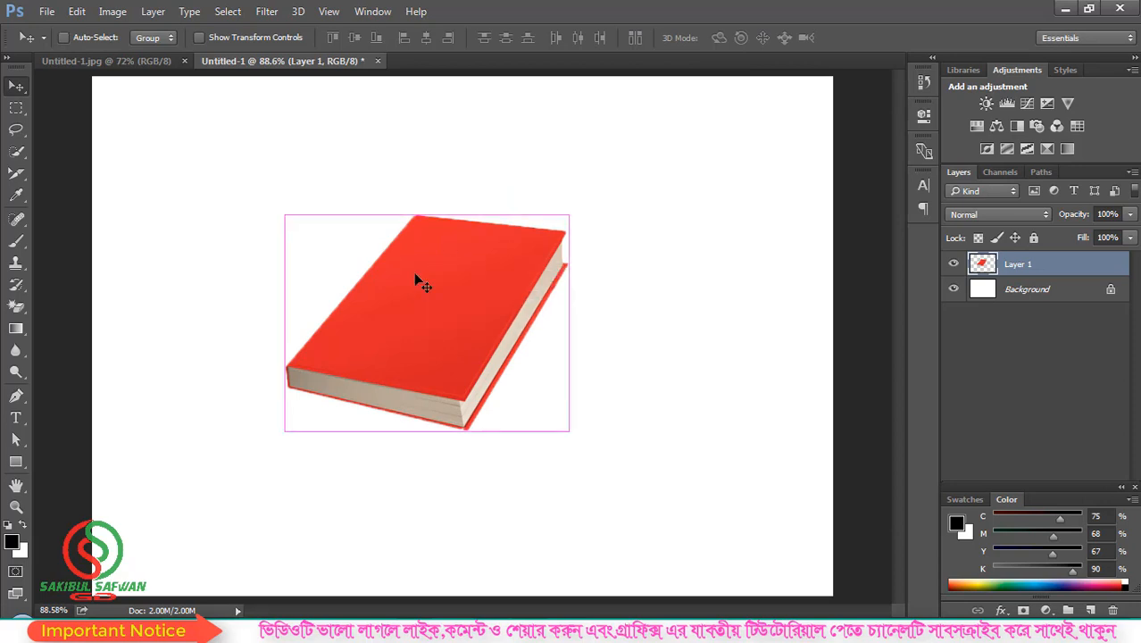
key("ctrl+t")
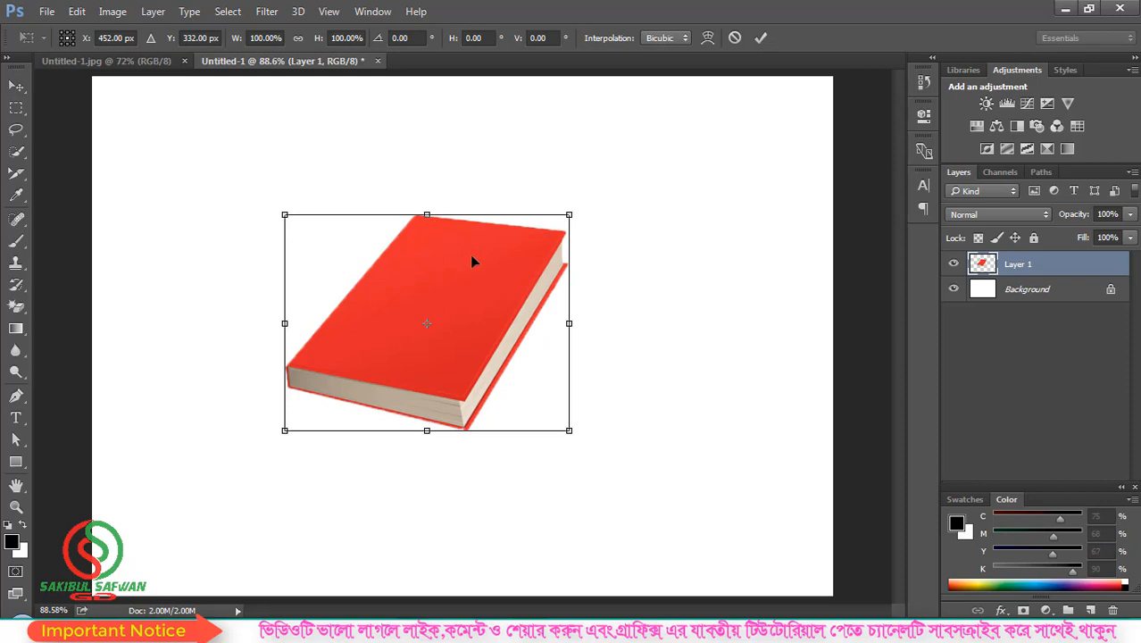
right_click(445, 232)
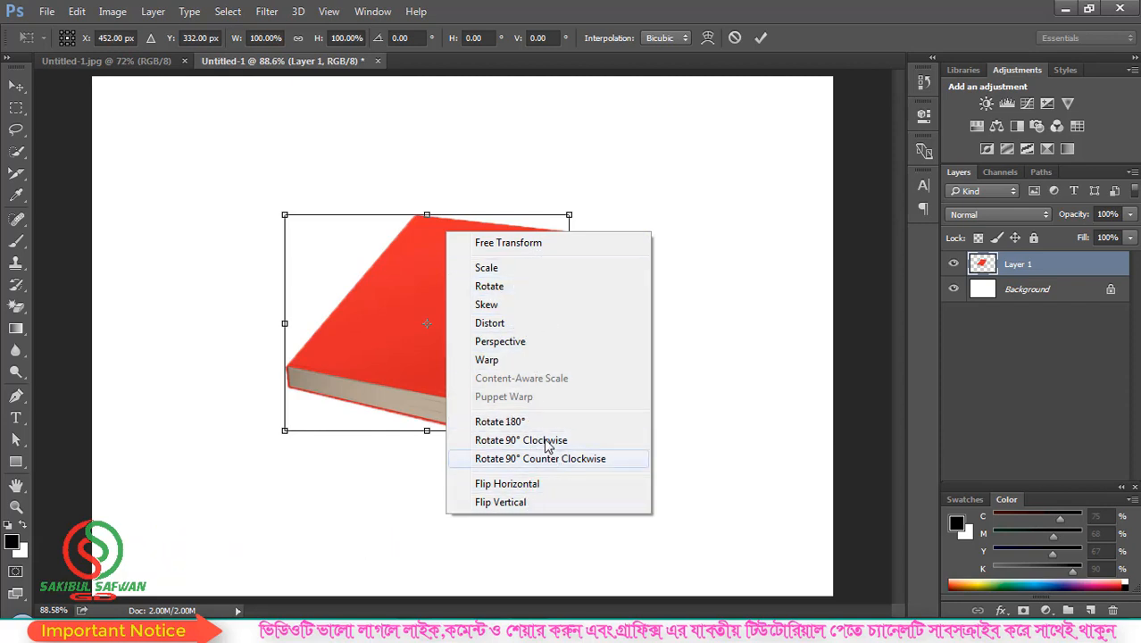
left_click(392, 284)
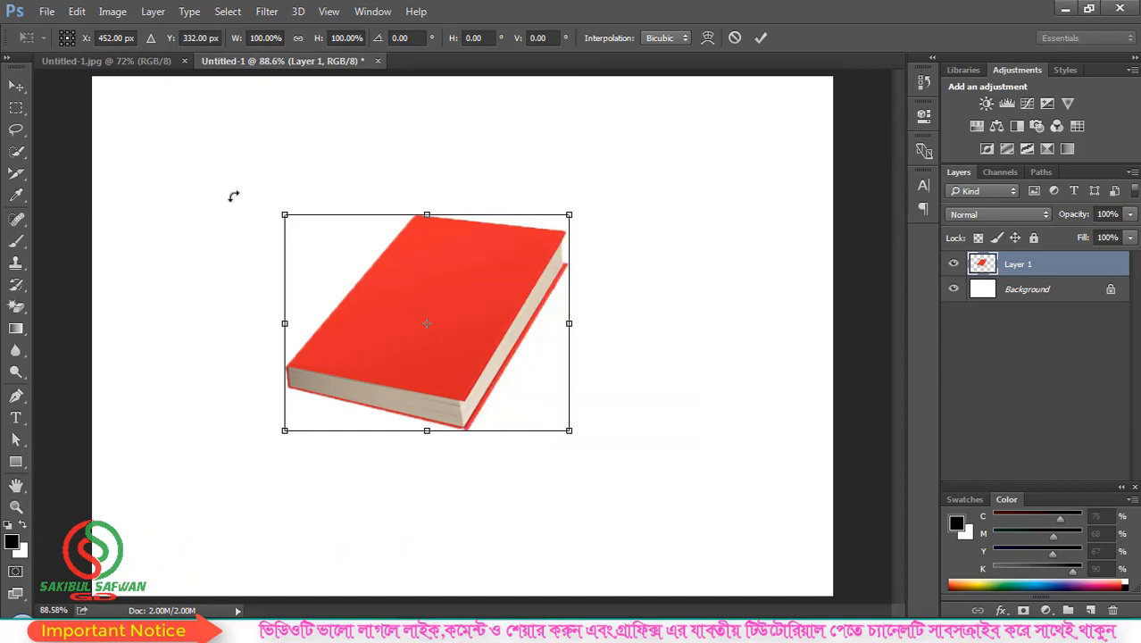
left_click(77, 11)
mouse_move(146, 341)
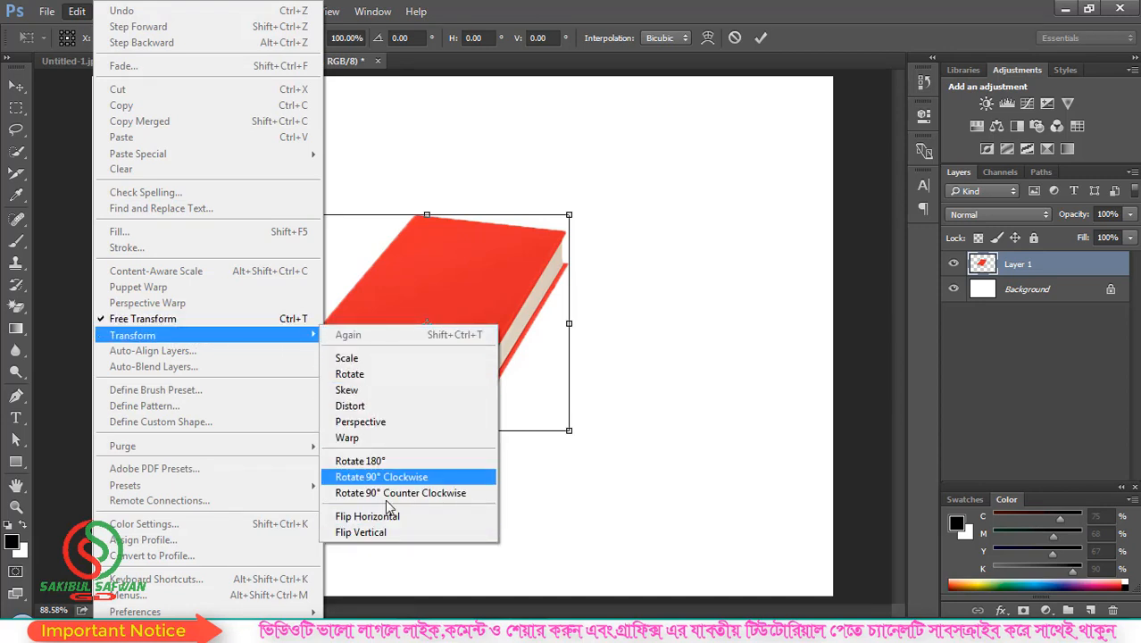
left_click(495, 228)
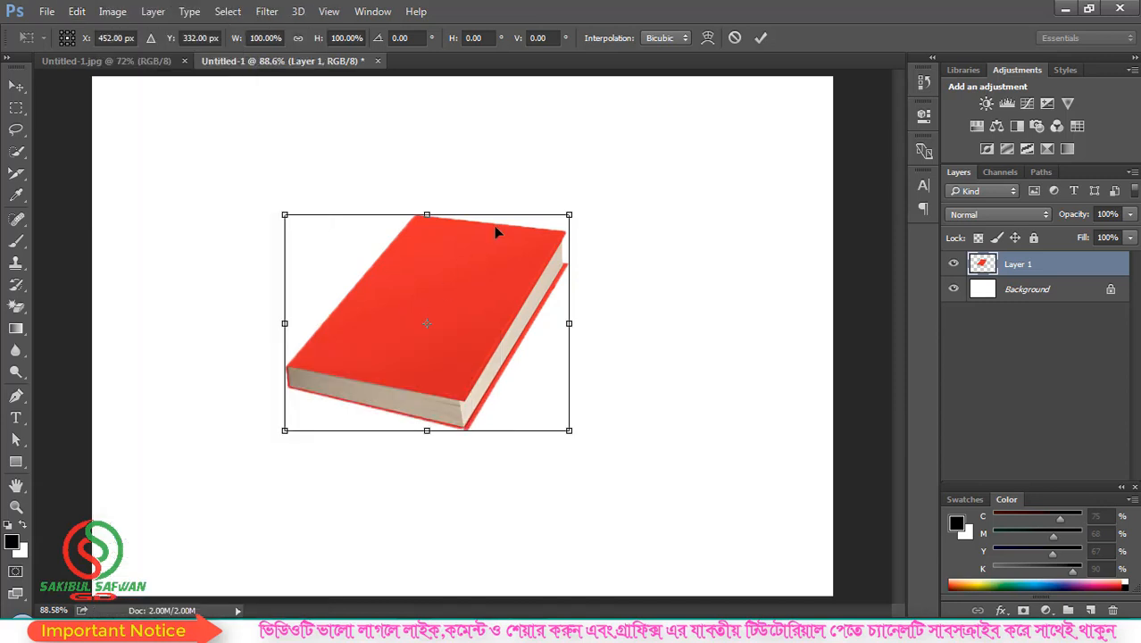
Step: Switch the transform to Scale and resize the book to about 91.41% width, 100.68% height
right_click(450, 244)
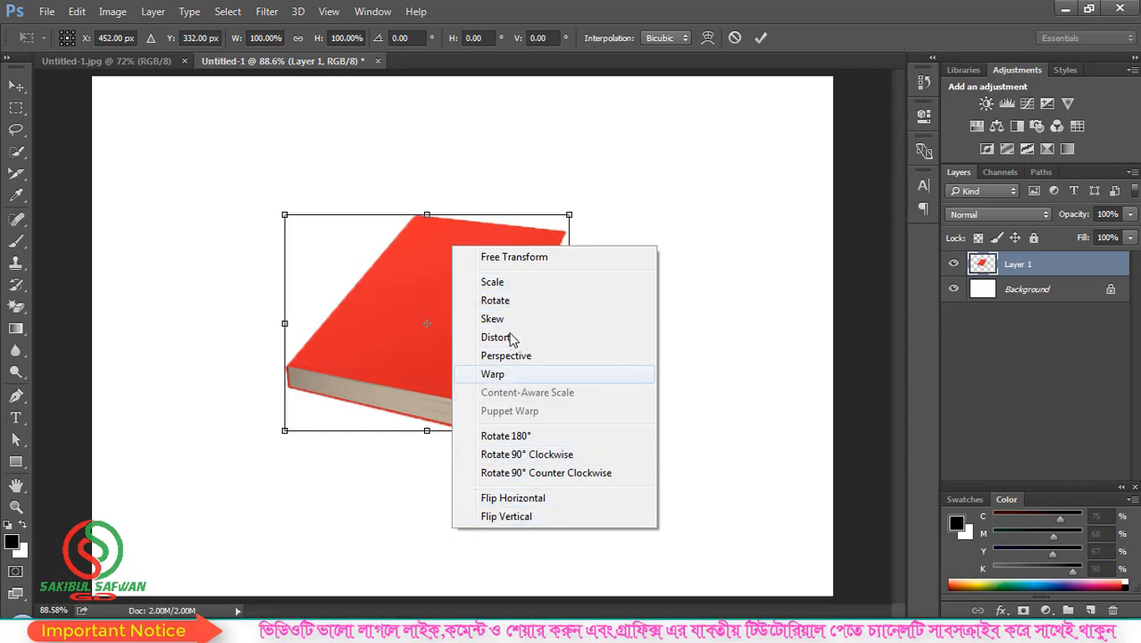
left_click(510, 258)
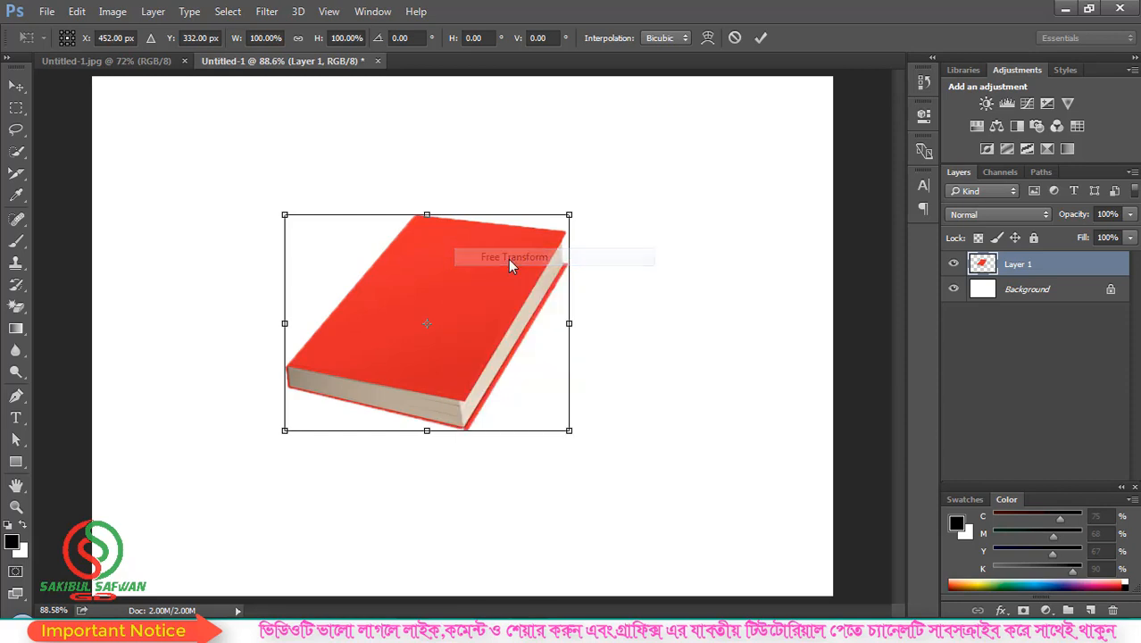
right_click(434, 236)
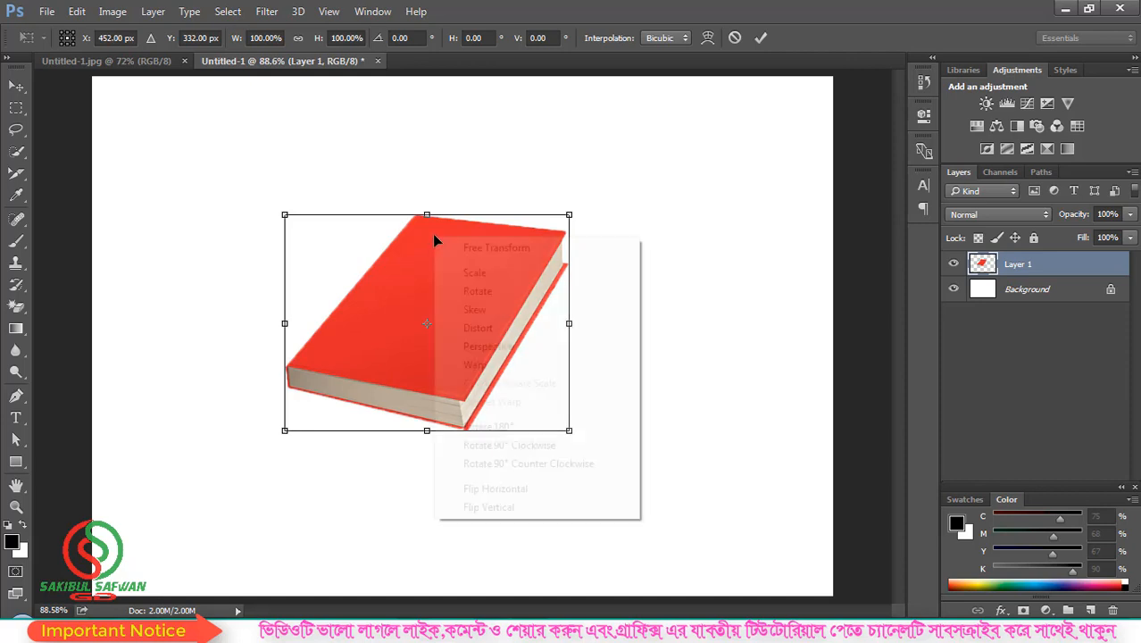
left_click(483, 275)
mouse_move(426, 211)
left_mouse_down()
mouse_move(433, 118)
mouse_move(428, 213)
left_mouse_up()
left_click_drag(571, 329, 543, 307)
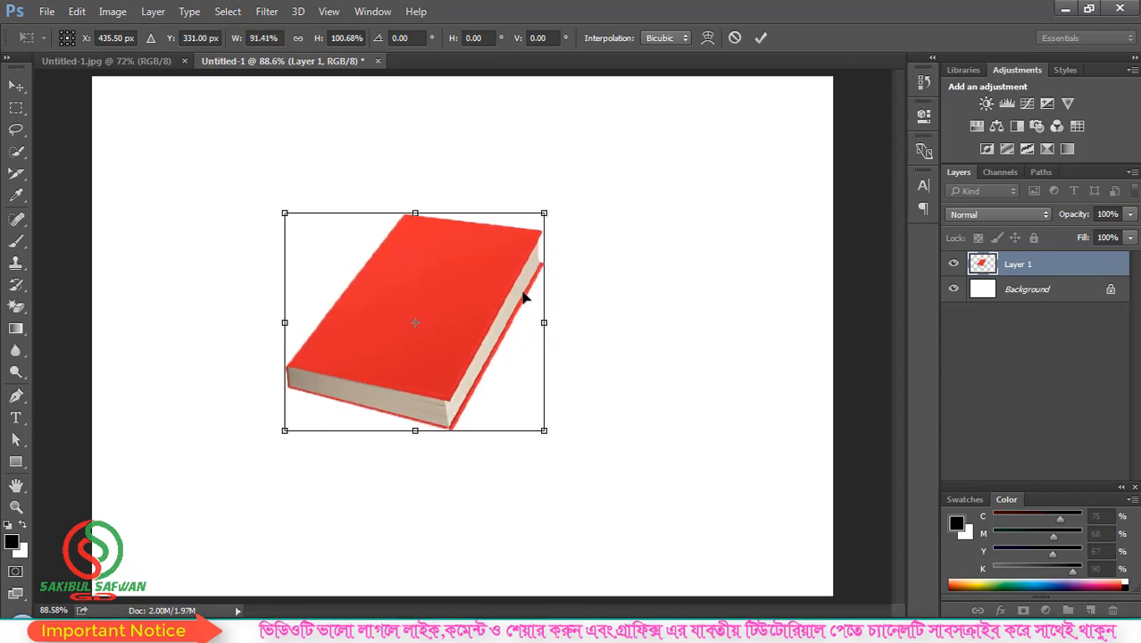
Step: Switch the transform to Rotate and tilt the book slightly about its centre
right_click(438, 237)
left_click(482, 289)
left_click_drag(553, 202, 515, 244)
left_click_drag(508, 234, 506, 234)
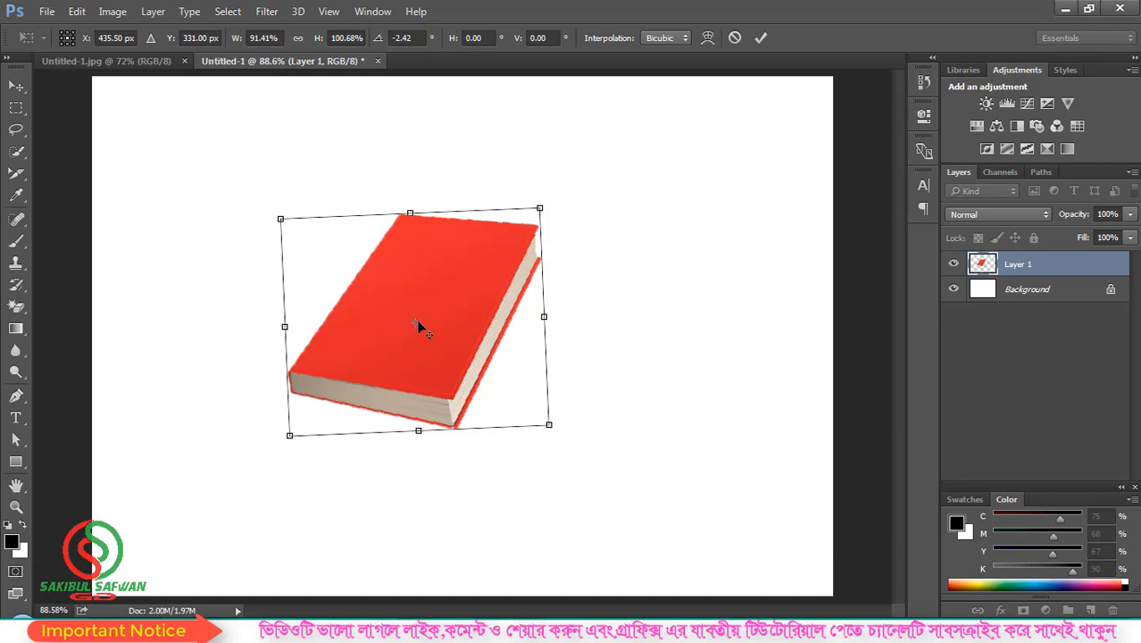
Step: Rotate the book around top-left and bottom-right pivots, re-centre the pivot, then cancel the transform
left_click_drag(413, 321, 305, 242)
left_click_drag(549, 202, 411, 213)
left_click_drag(306, 243, 548, 427)
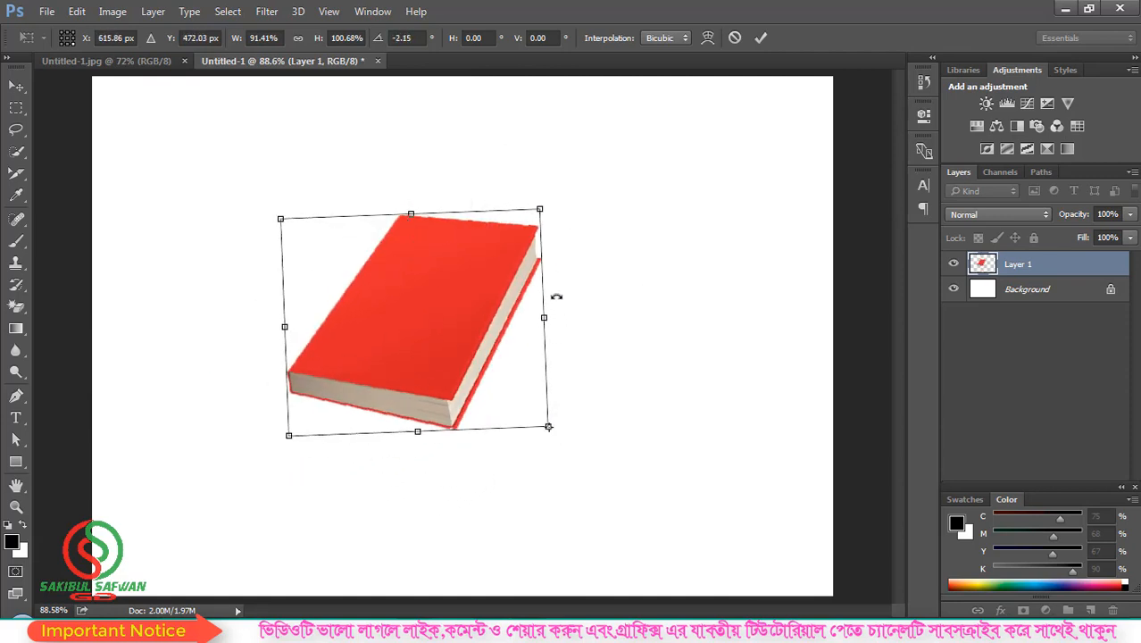
left_click_drag(562, 194, 547, 264)
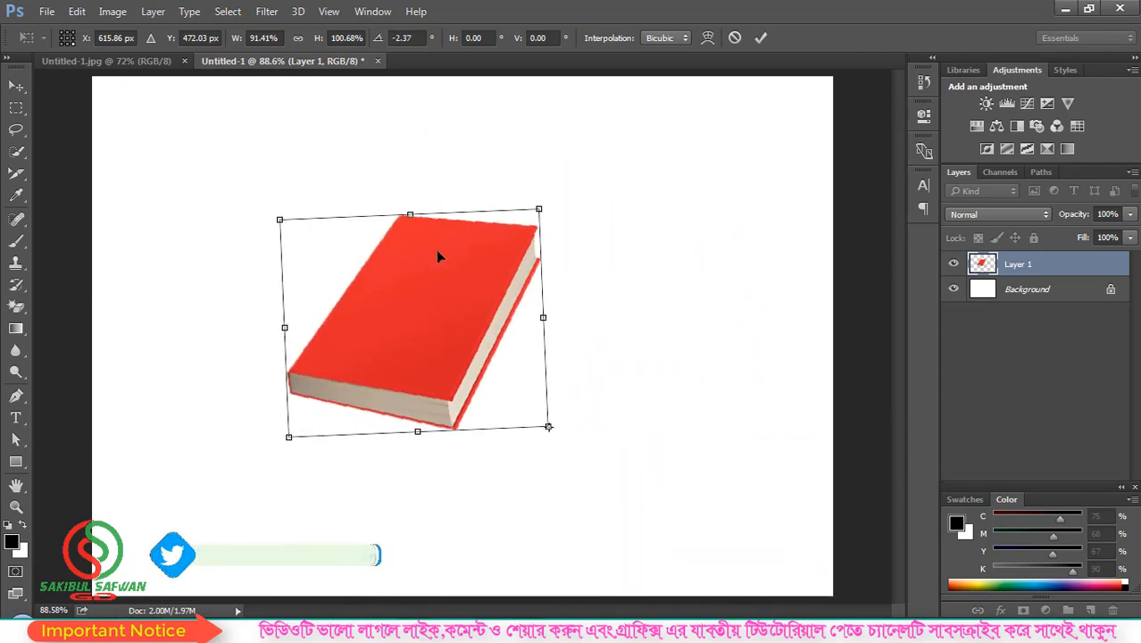
left_click_drag(548, 426, 415, 323)
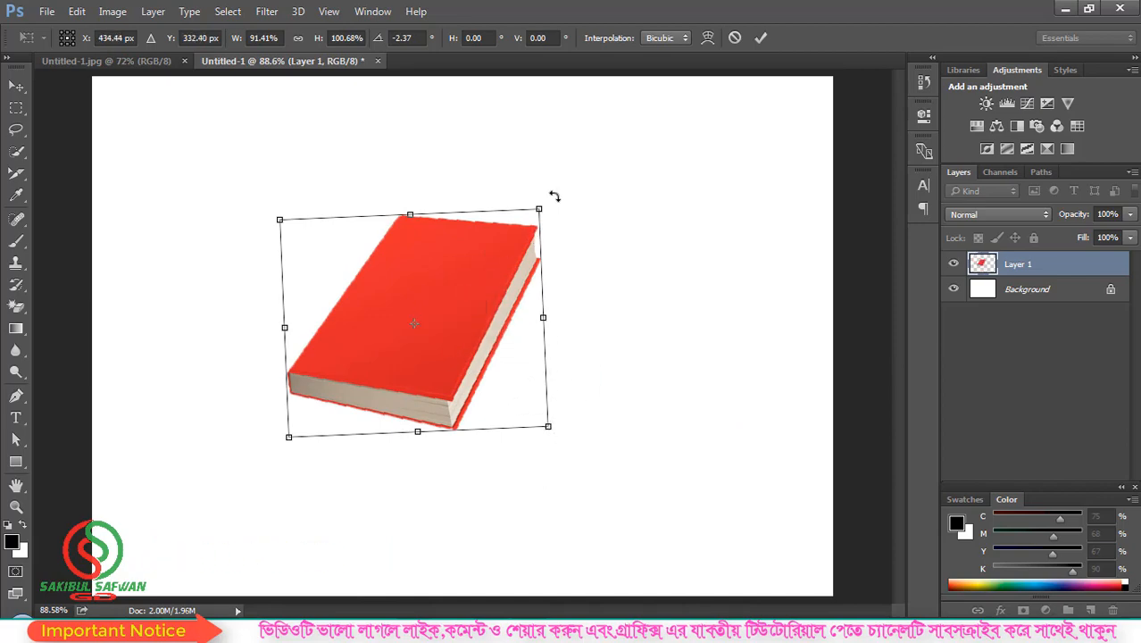
mouse_move(553, 195)
left_mouse_down()
mouse_move(584, 273)
mouse_move(657, 306)
mouse_move(554, 186)
left_mouse_up()
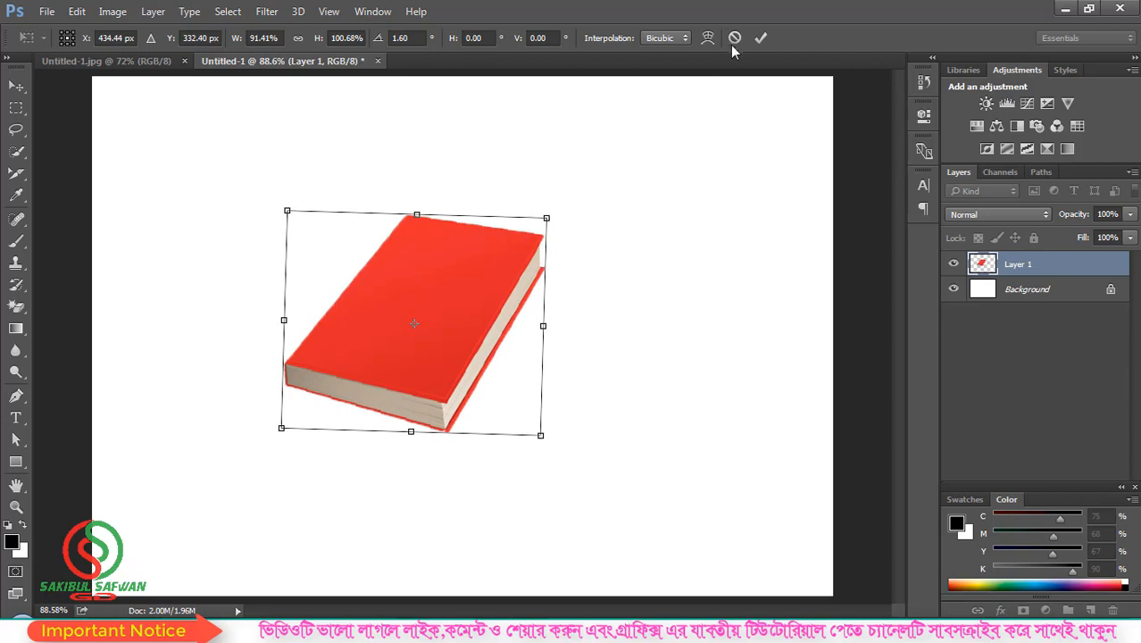
left_click(733, 41)
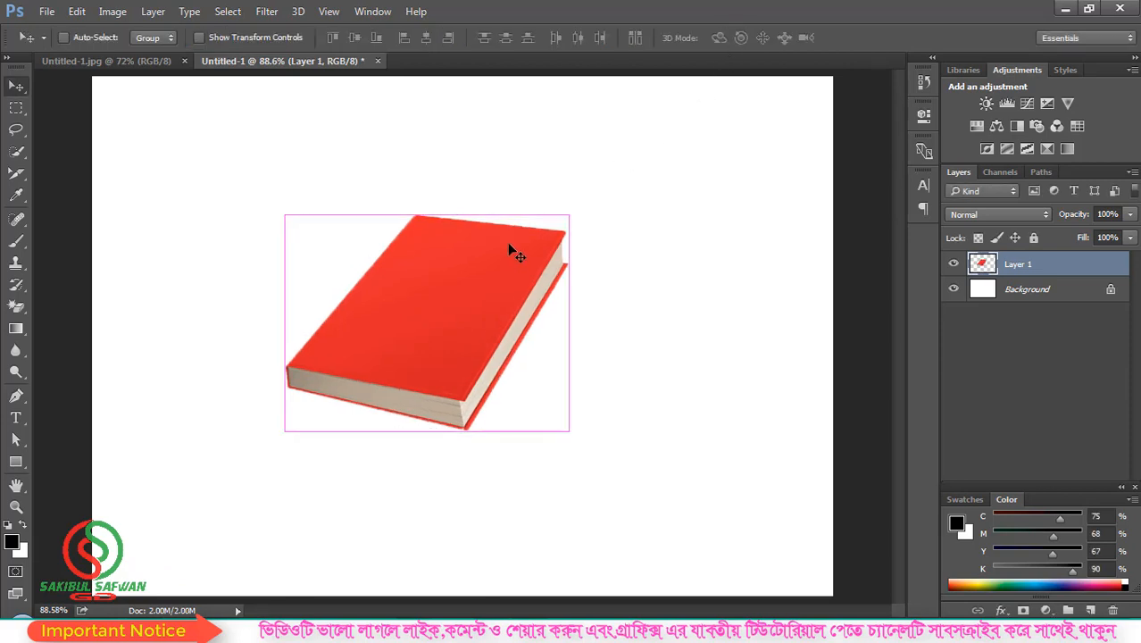
Step: Start Free Transform in Skew mode and slant the book's top and right side
key("ctrl+t")
right_click(438, 258)
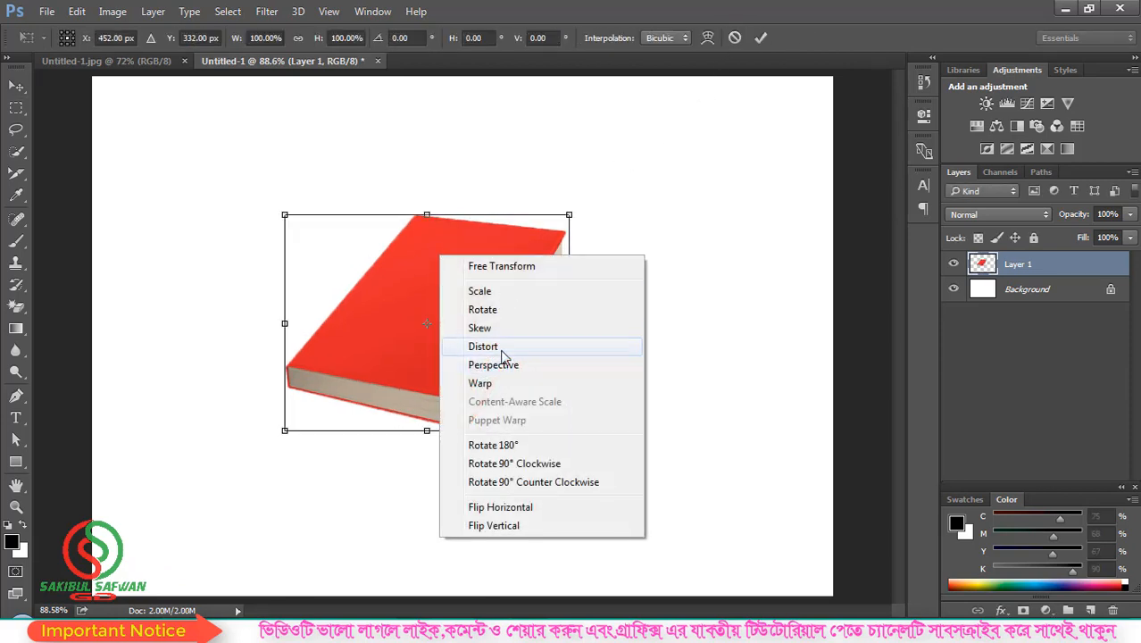
left_click(483, 328)
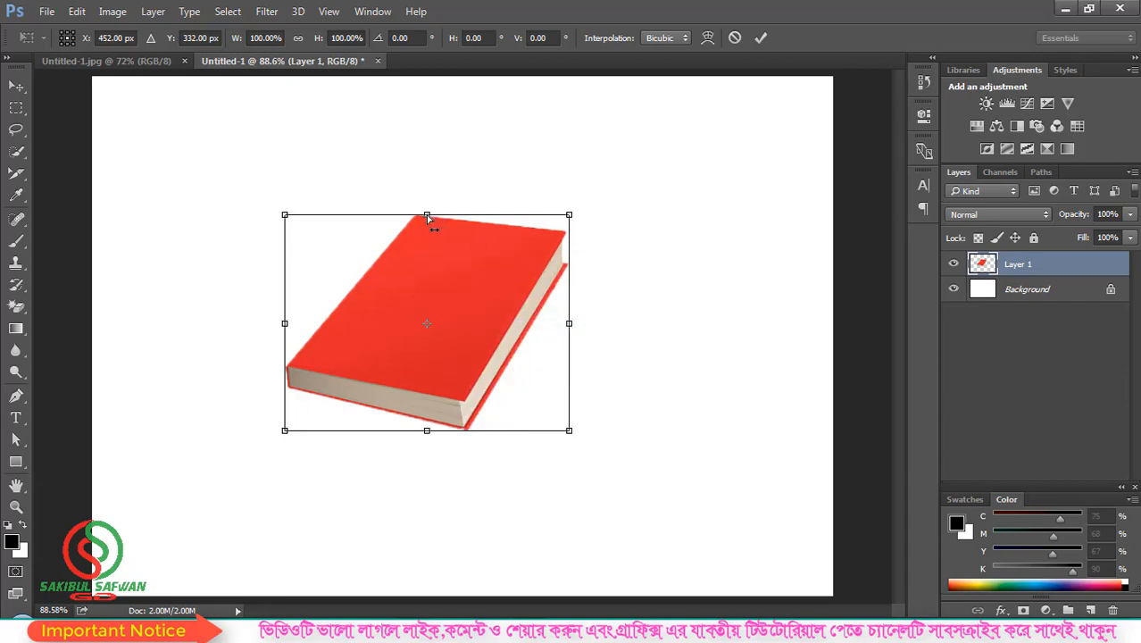
mouse_move(427, 217)
left_mouse_down()
mouse_move(611, 211)
mouse_move(372, 203)
mouse_move(451, 199)
mouse_move(415, 184)
mouse_move(411, 204)
left_mouse_up()
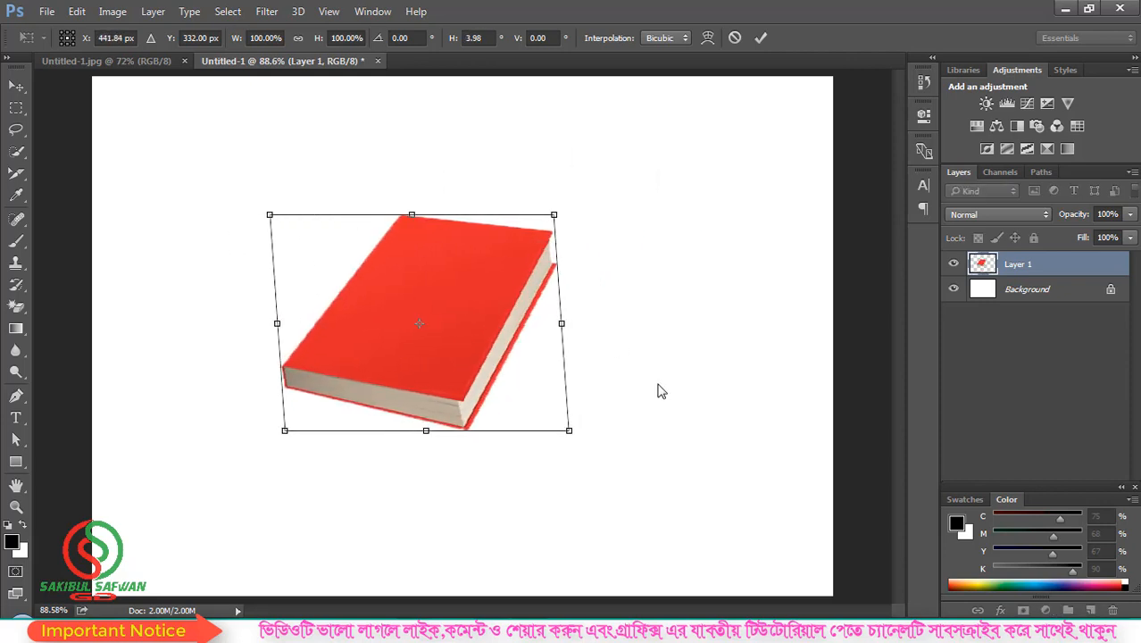
left_click_drag(560, 325, 571, 225)
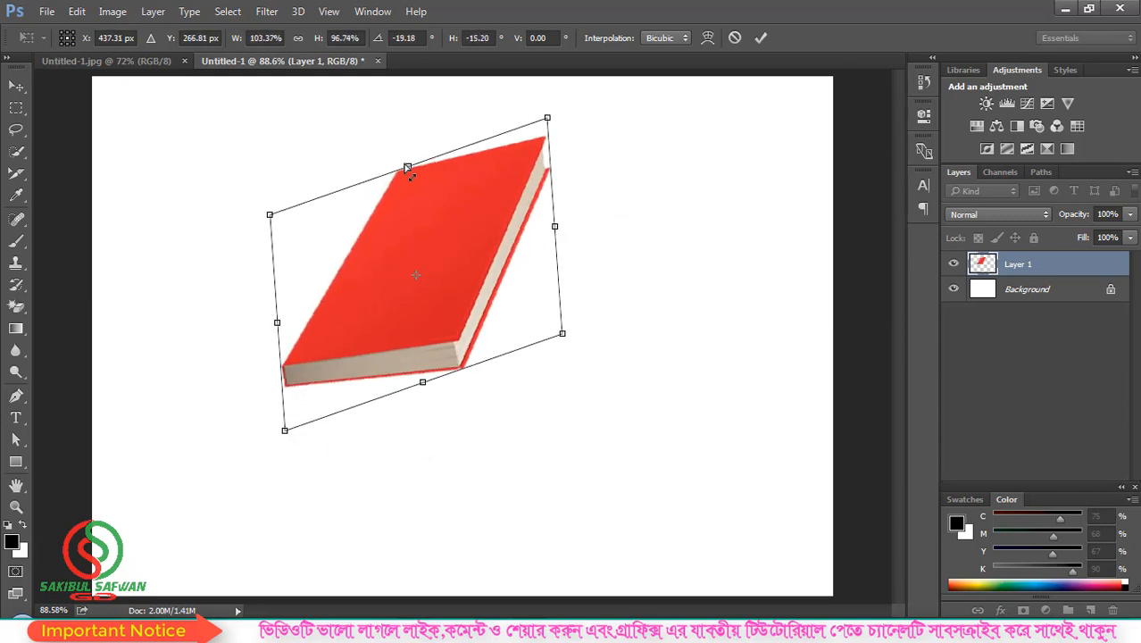
left_click_drag(401, 169, 322, 220)
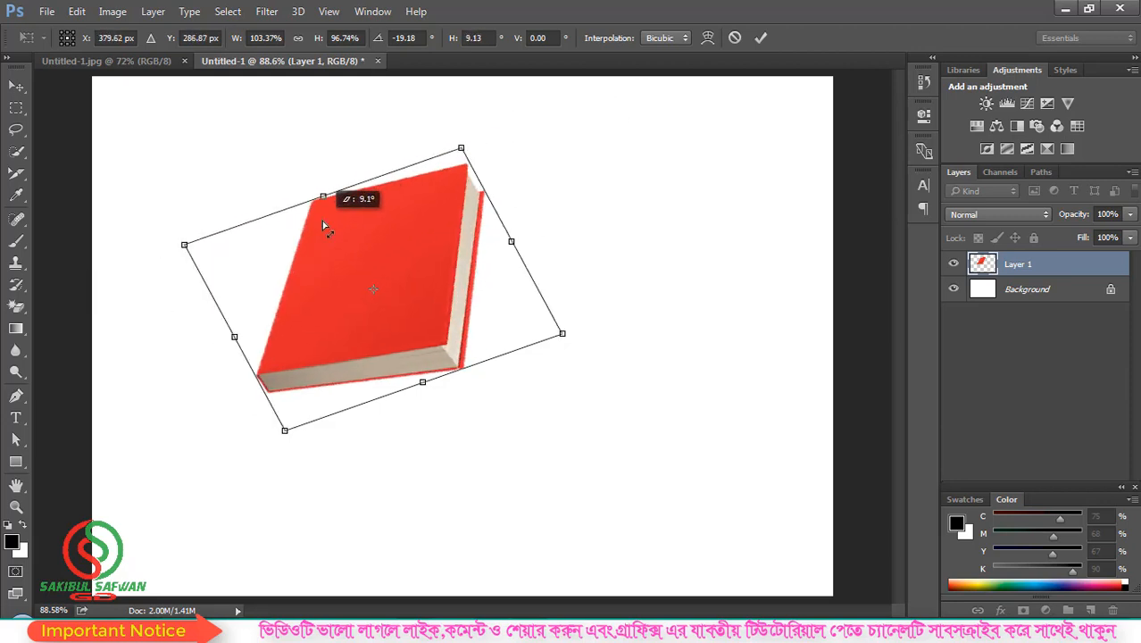
left_click_drag(518, 246, 551, 308)
Step: Cancel the skew and begin a fresh transform with its options menu showing
left_click(734, 37)
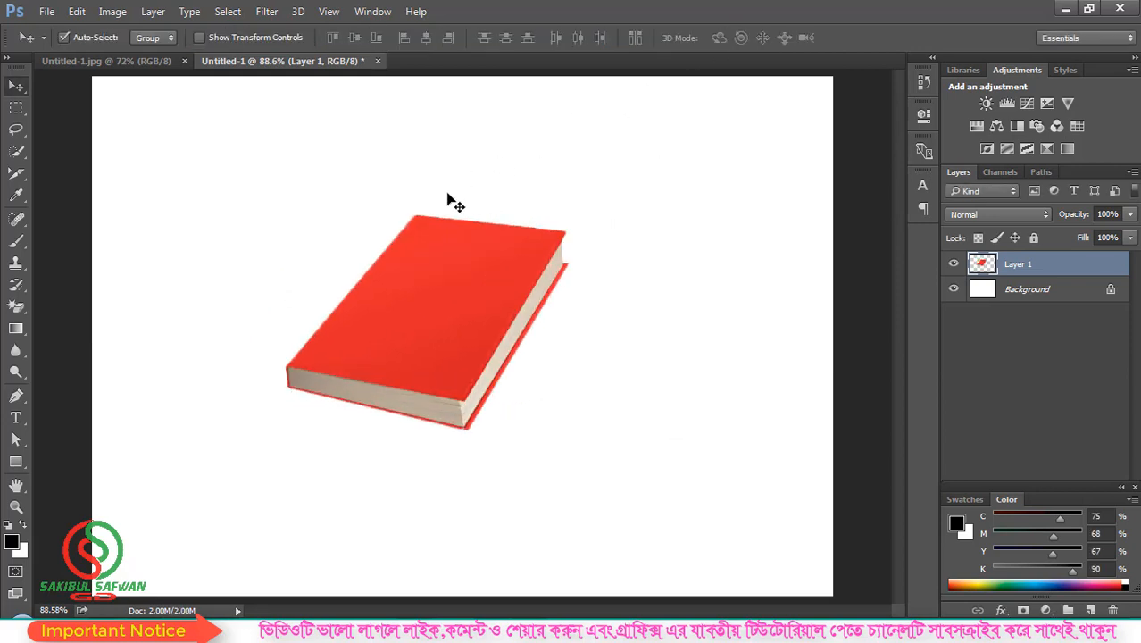
key("ctrl+t")
right_click(452, 256)
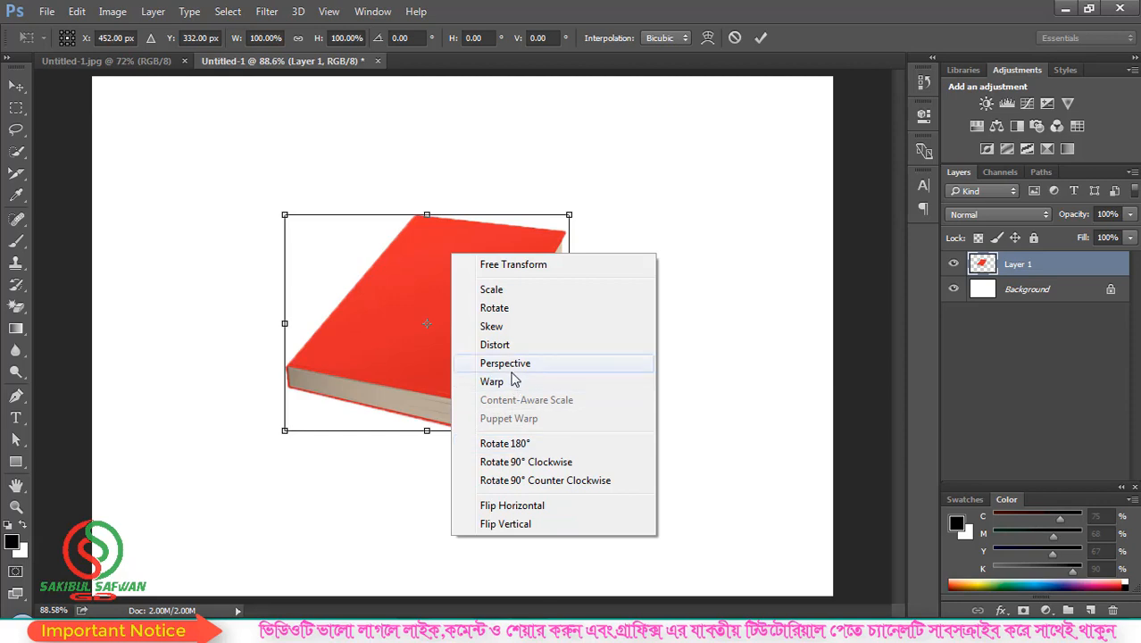
Step: Switch to Distort and raise the book's right side to about -13° vertical skew
left_click(509, 347)
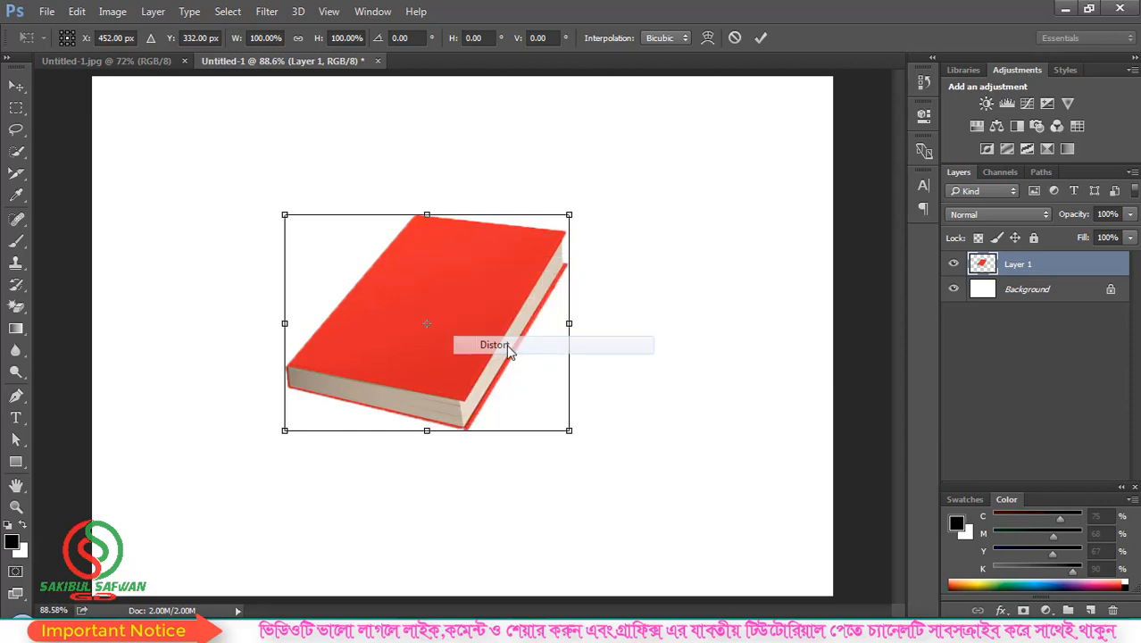
left_click_drag(573, 328, 569, 261)
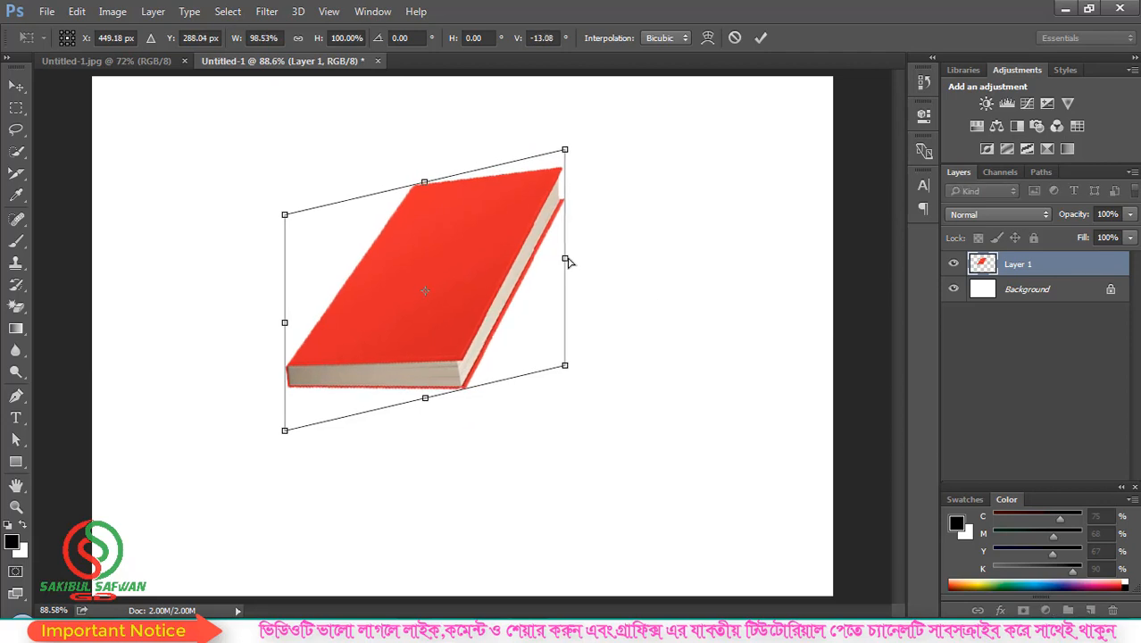
right_click(453, 232)
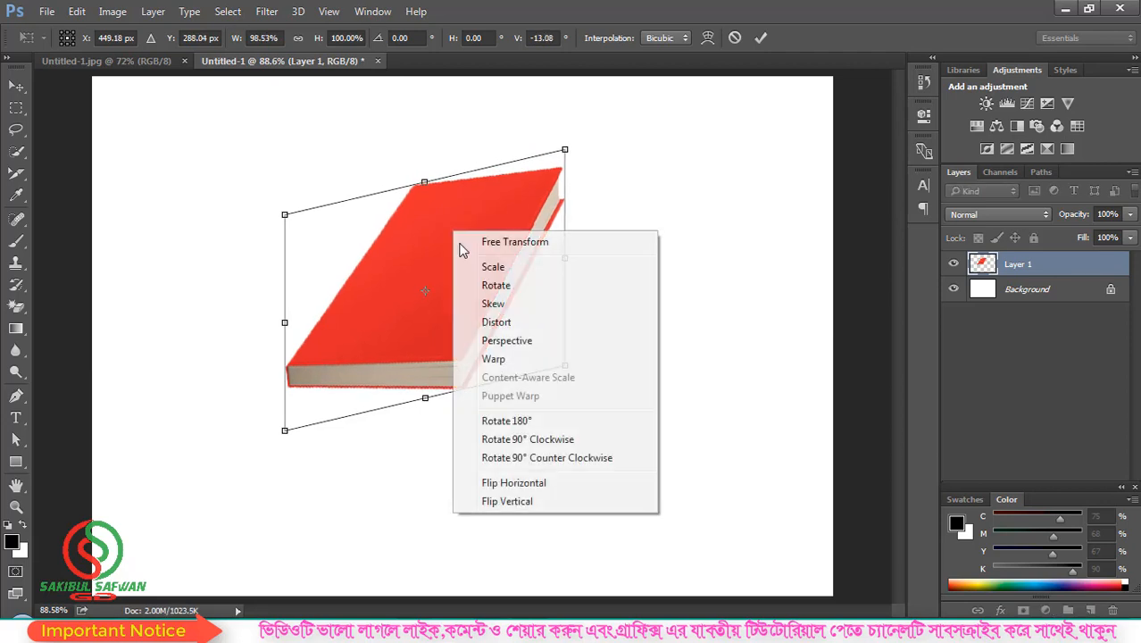
Step: Switch to Warp and bulge the book's surface, left, right and bottom edges outward
left_click(494, 359)
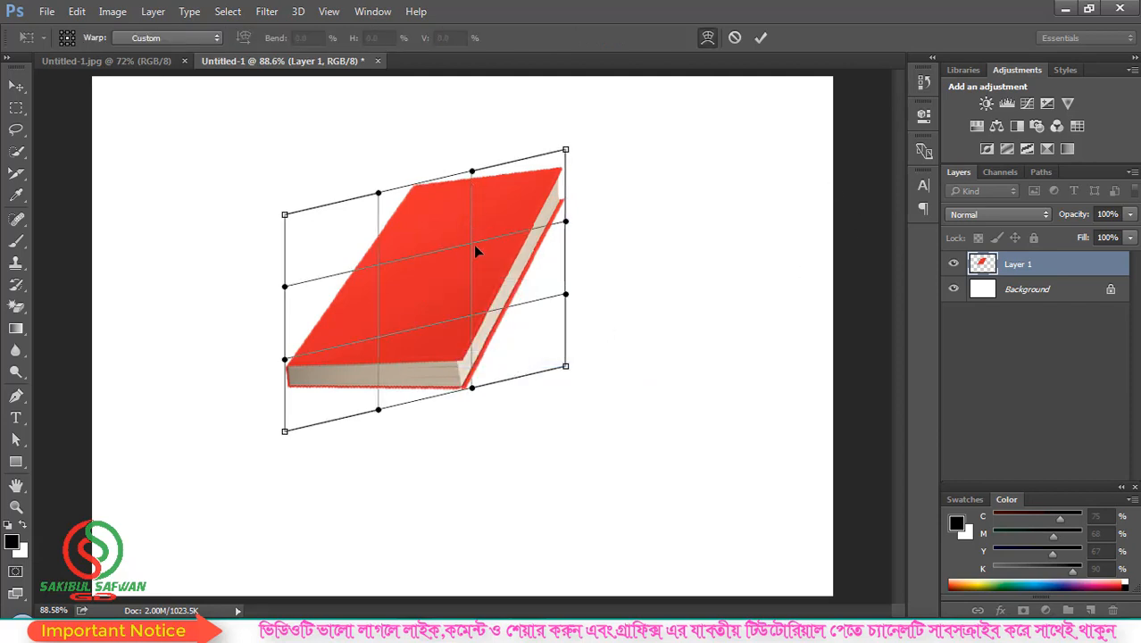
left_click_drag(476, 252, 214, 215)
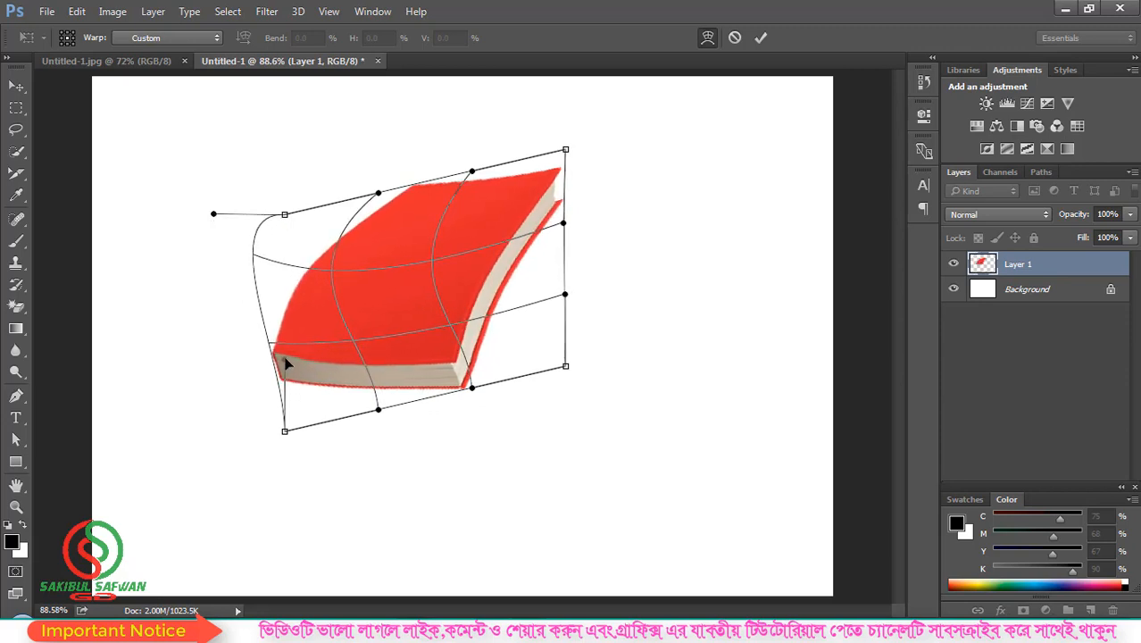
left_click_drag(283, 358, 185, 404)
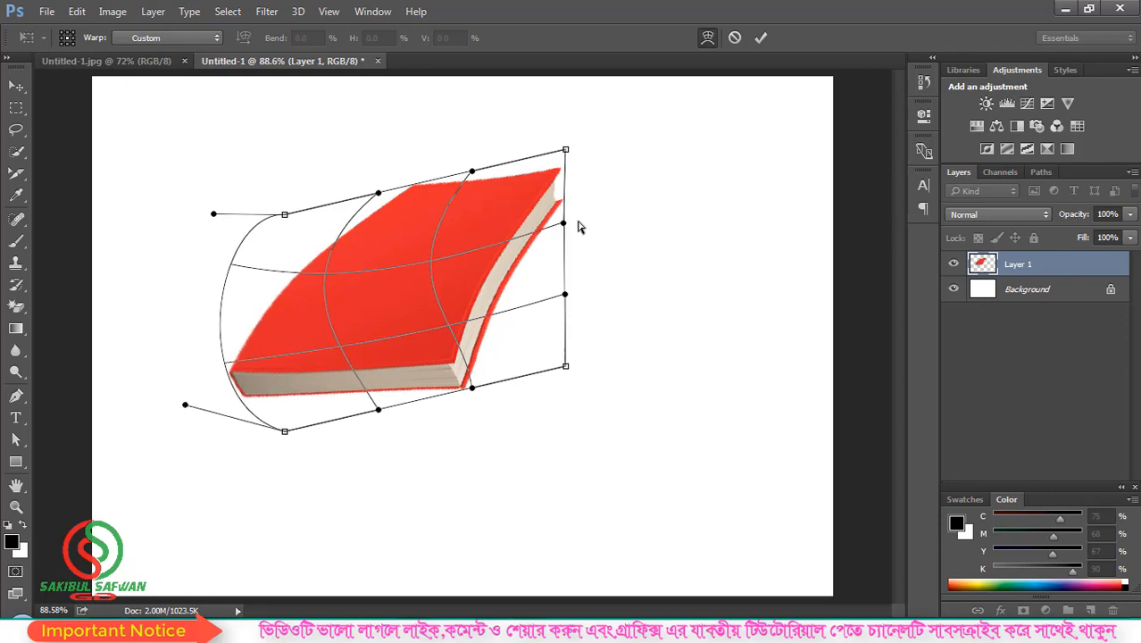
left_click_drag(563, 223, 661, 177)
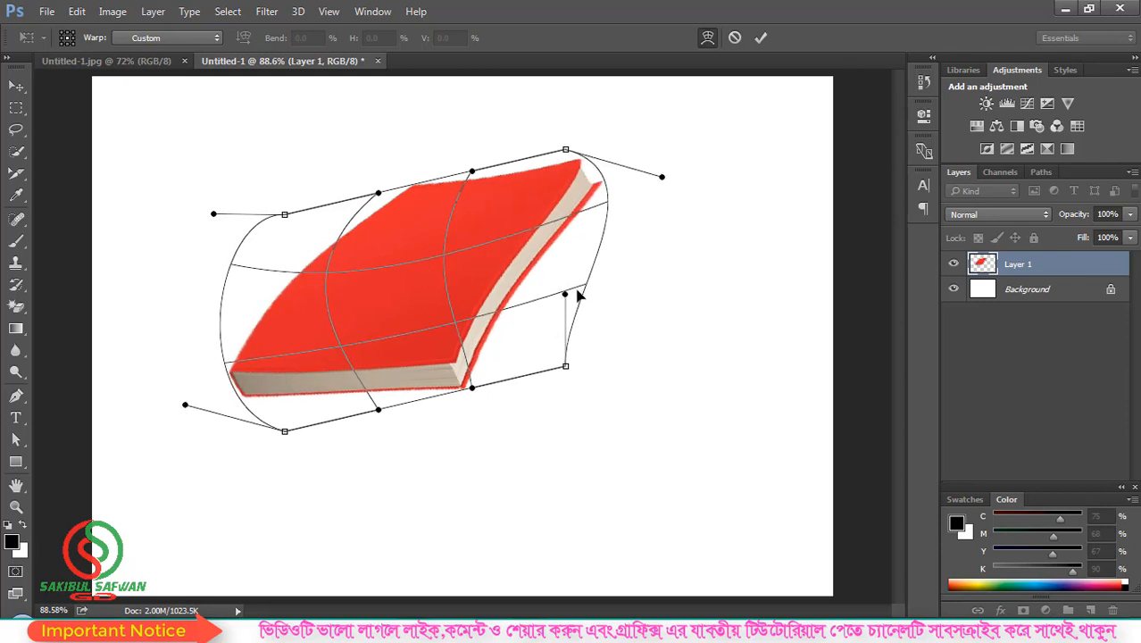
left_click_drag(566, 296, 718, 359)
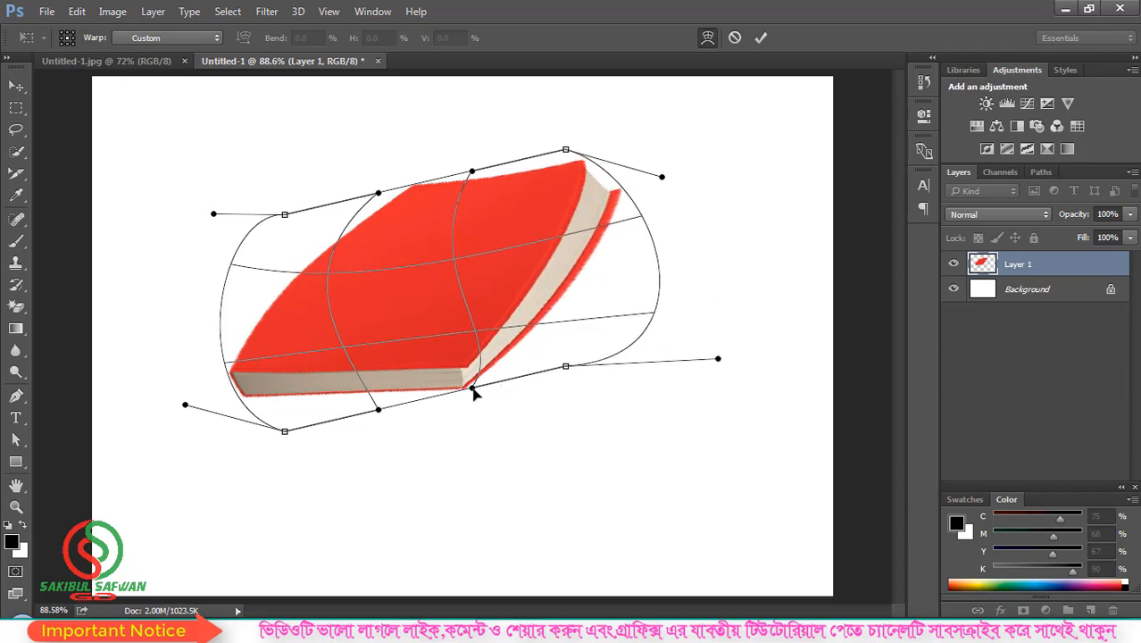
left_click_drag(472, 389, 628, 502)
left_click_drag(379, 411, 382, 470)
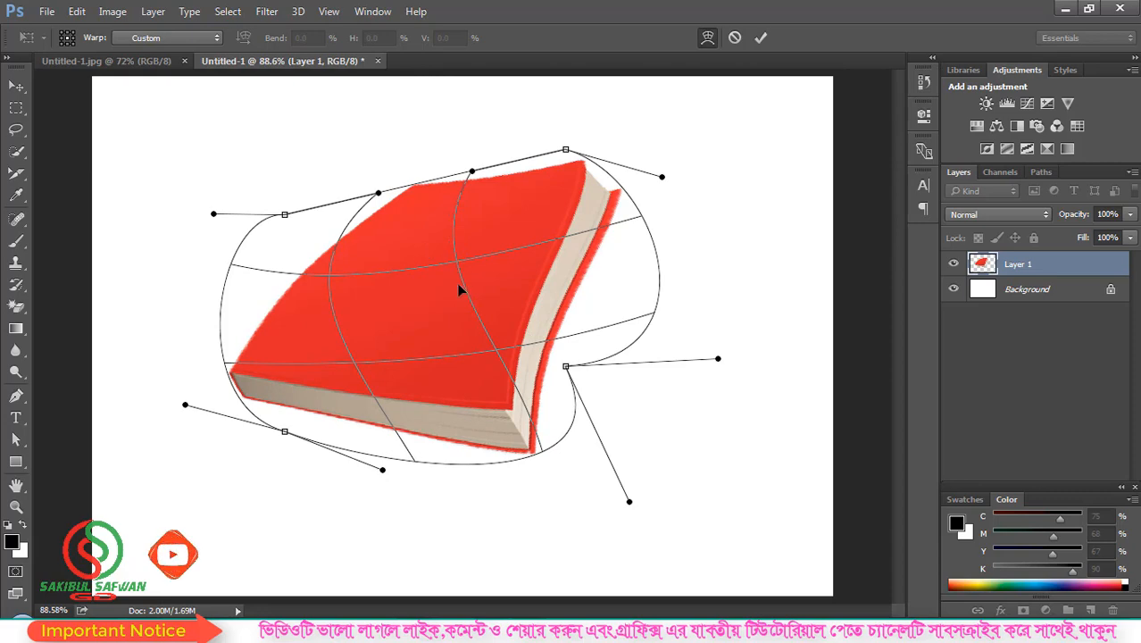
left_click_drag(453, 259, 674, 456)
Step: Stretch the book's corners and top outward, curl its right edge, and commit the warp
left_click_drag(286, 216, 194, 125)
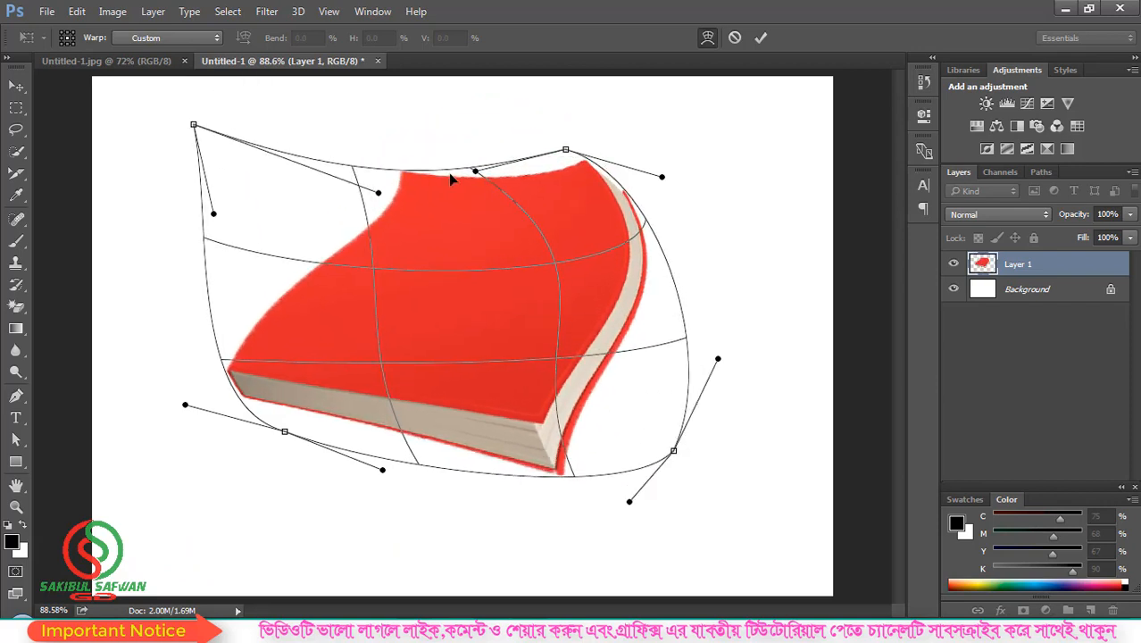
left_click_drag(477, 172, 473, 101)
left_click_drag(377, 192, 405, 93)
left_click_drag(285, 432, 180, 491)
left_click_drag(574, 155, 748, 121)
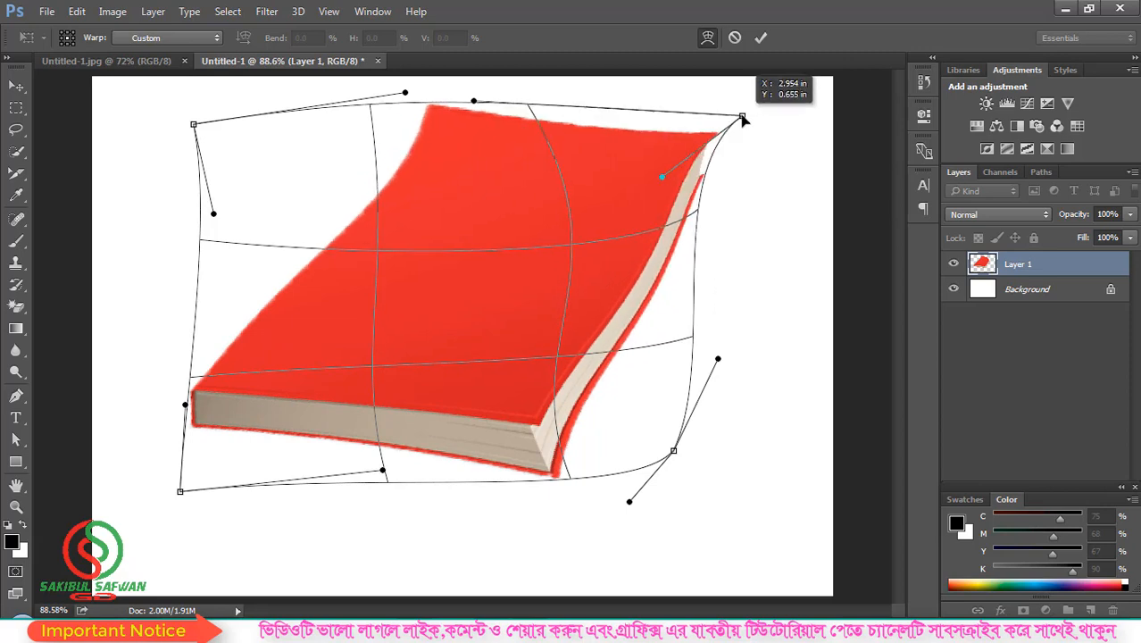
left_click_drag(663, 177, 797, 222)
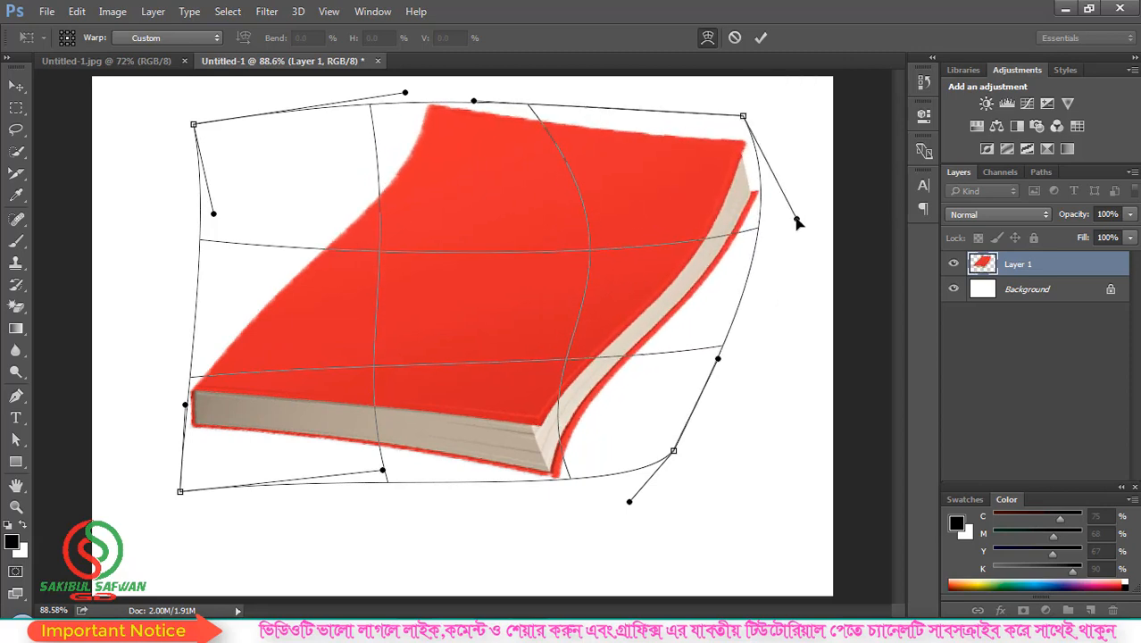
left_click(766, 41)
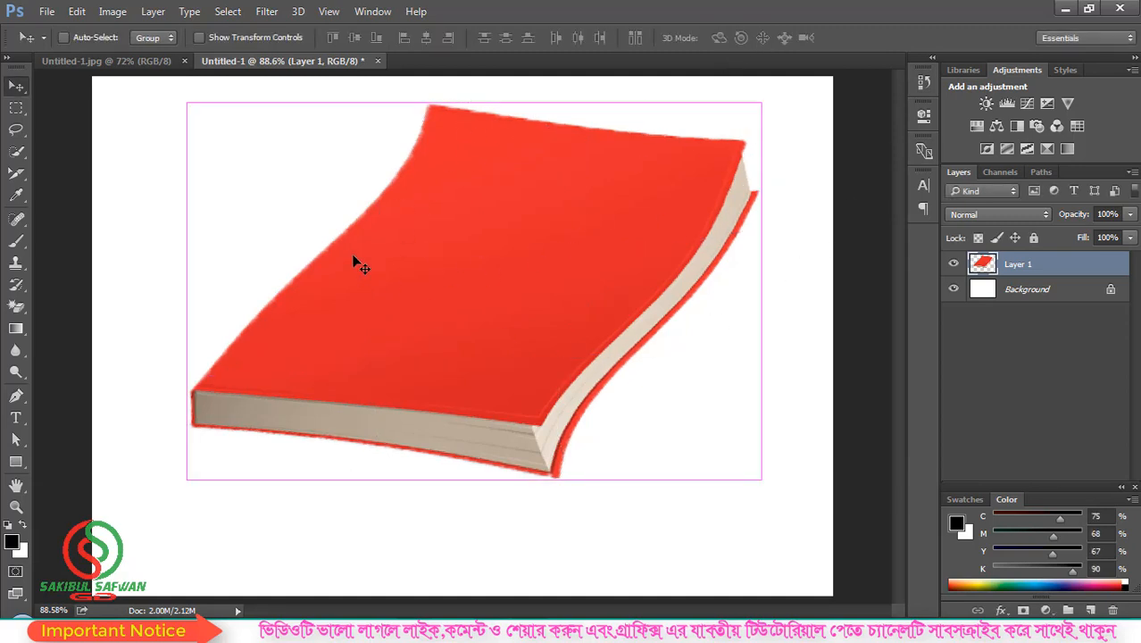
Step: Undo the warp, start a new transform, and try a 180° rotation, then undo it
key("ctrl+z")
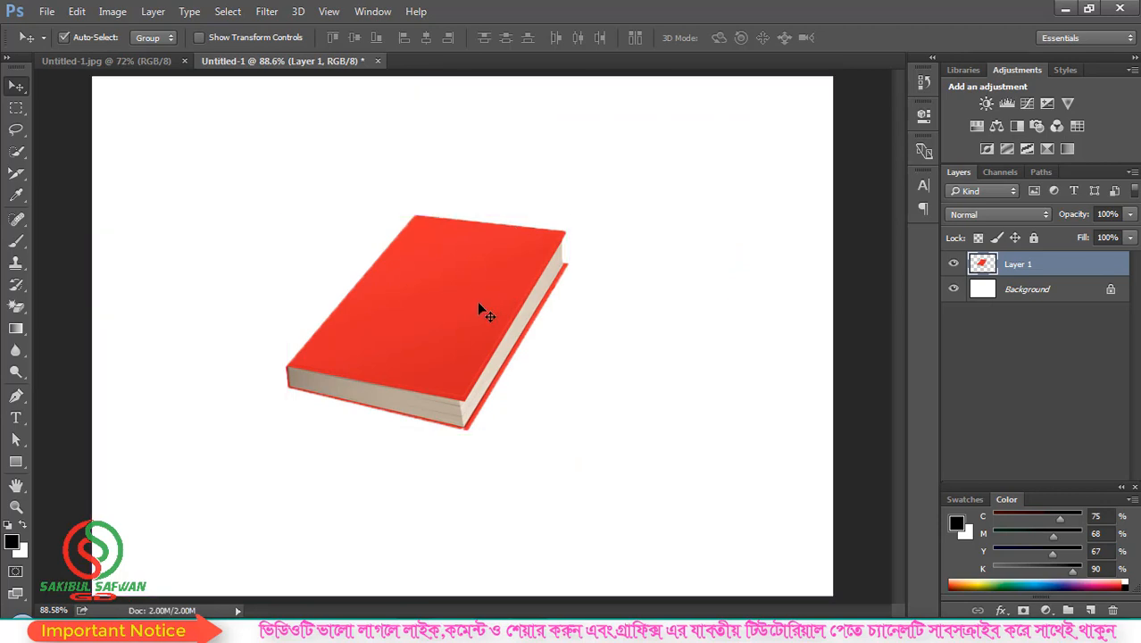
key("ctrl+t")
right_click(437, 268)
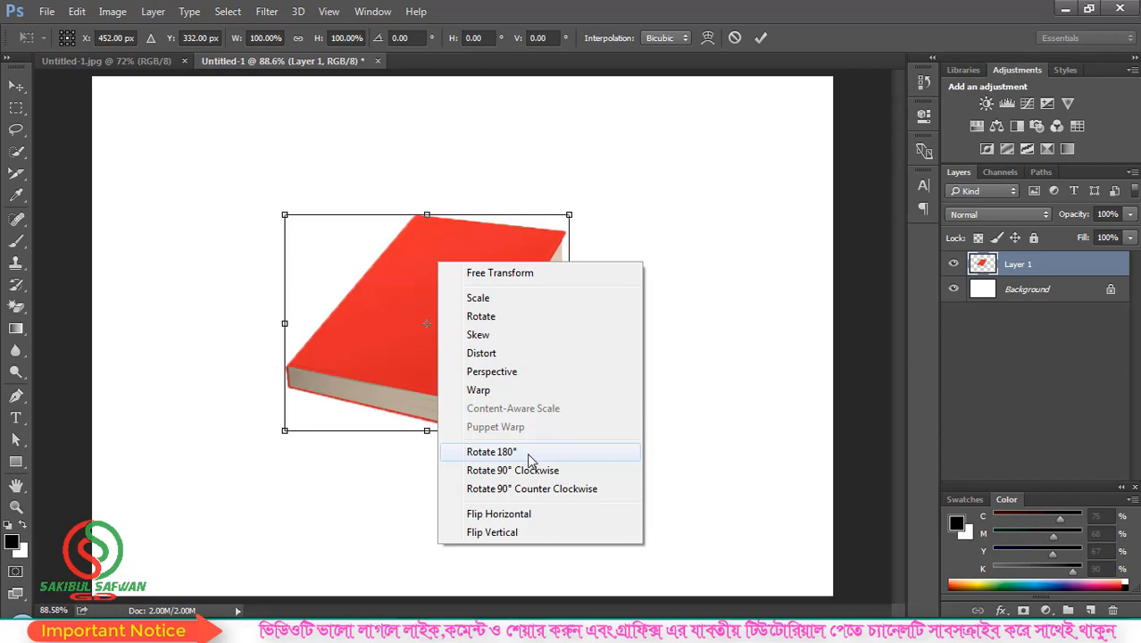
left_click(506, 454)
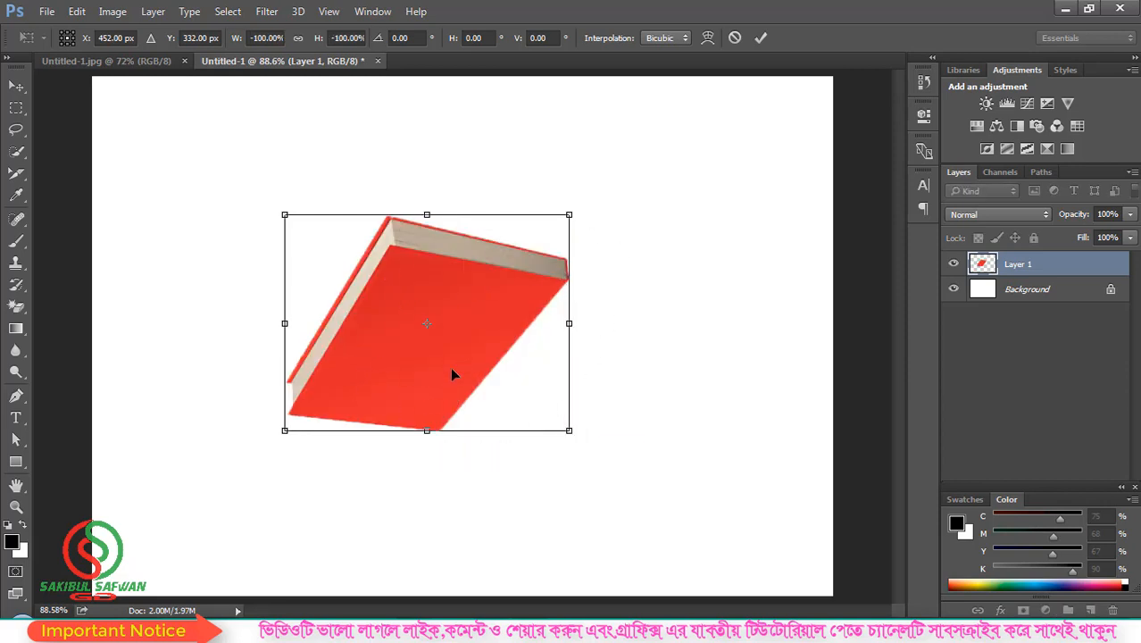
key("ctrl+z")
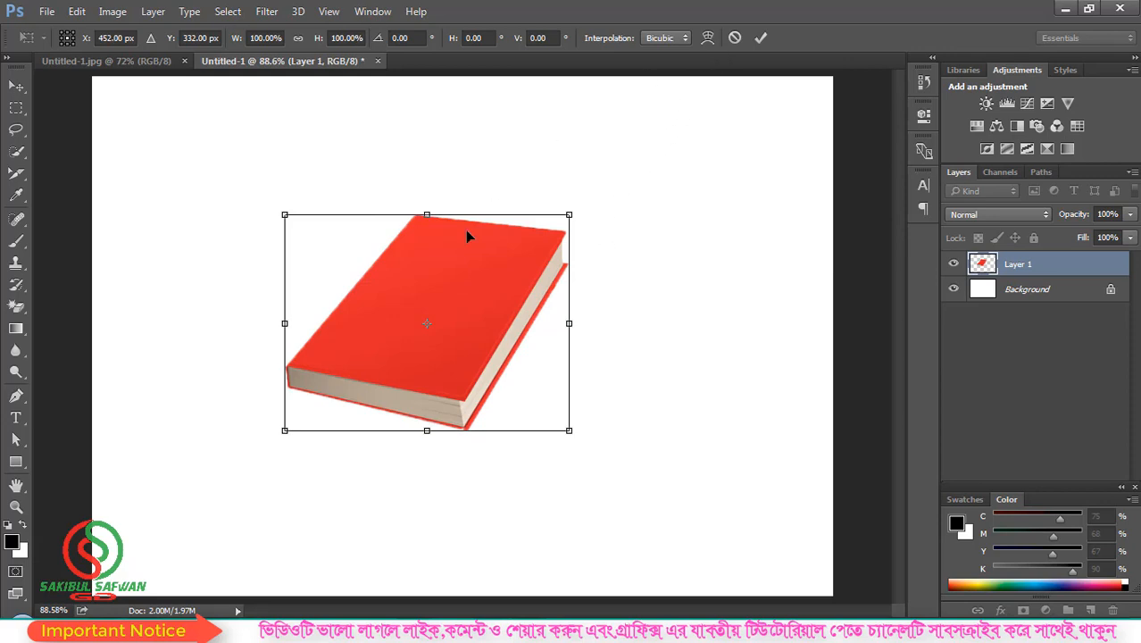
Step: Rotate the book 90° counter-clockwise, then undo the rotation
right_click(437, 264)
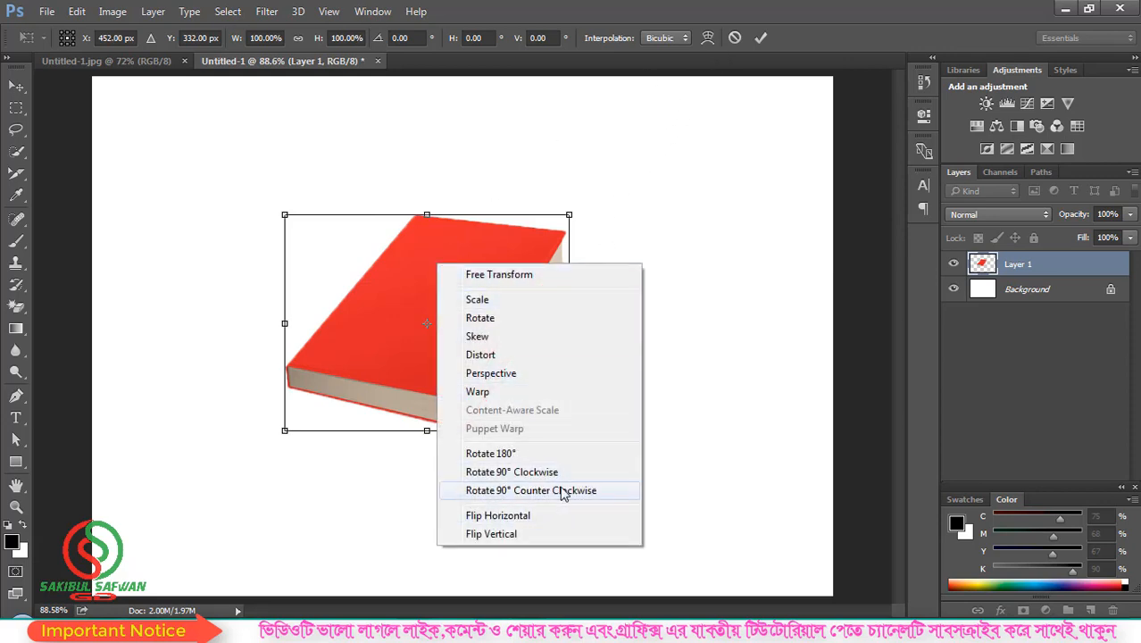
left_click(533, 498)
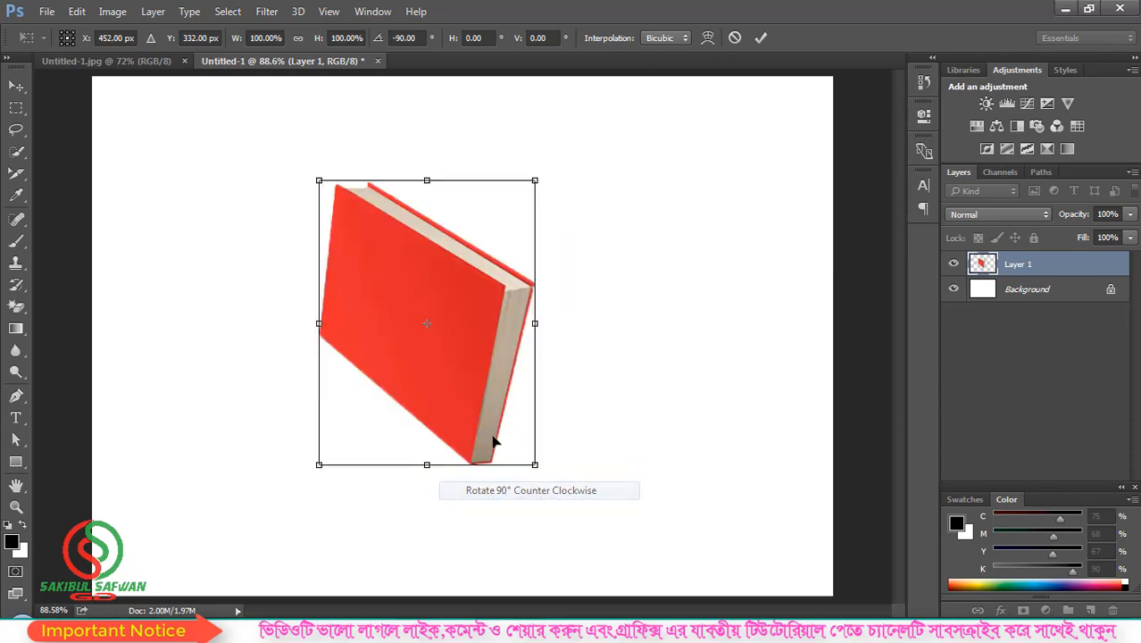
key("ctrl+z")
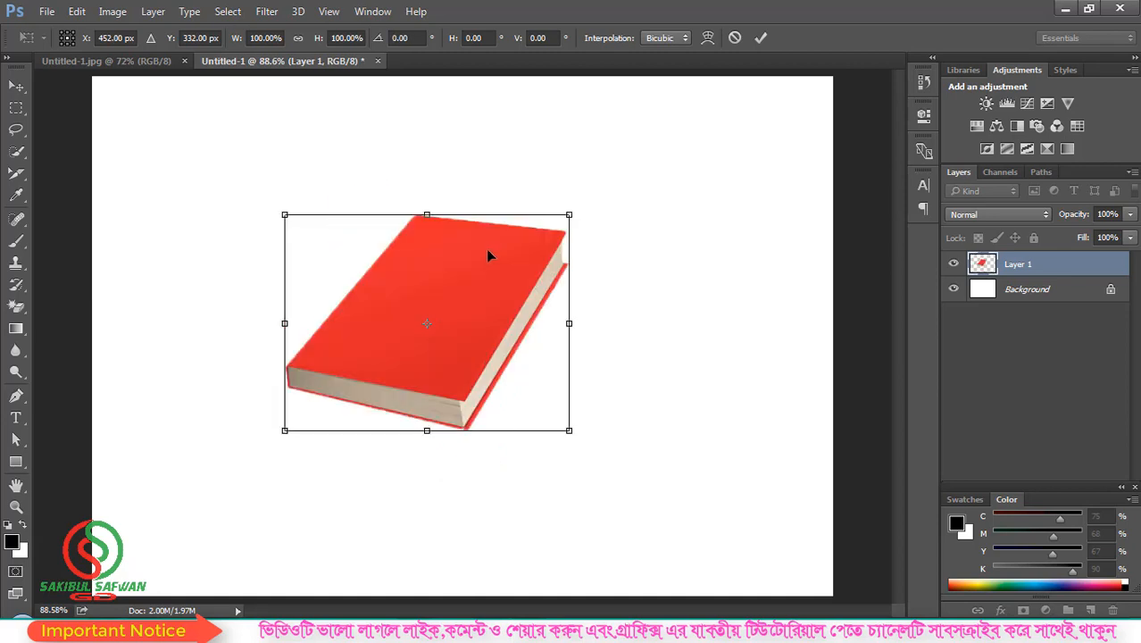
Step: Flip the book horizontally, then vertically, undoing each flip
right_click(482, 236)
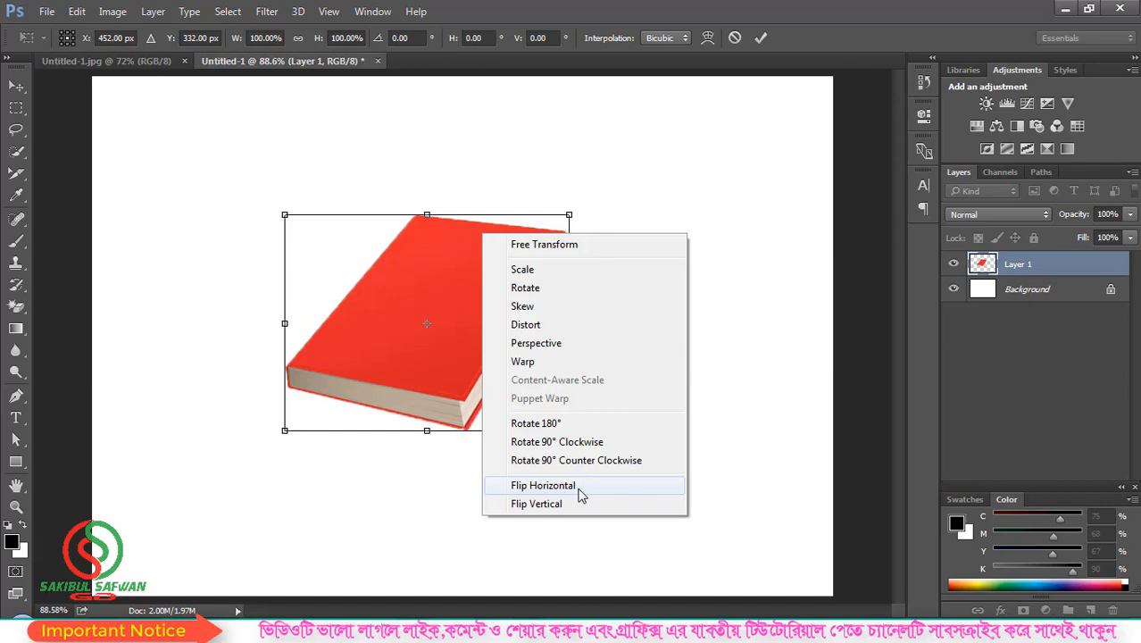
left_click(579, 488)
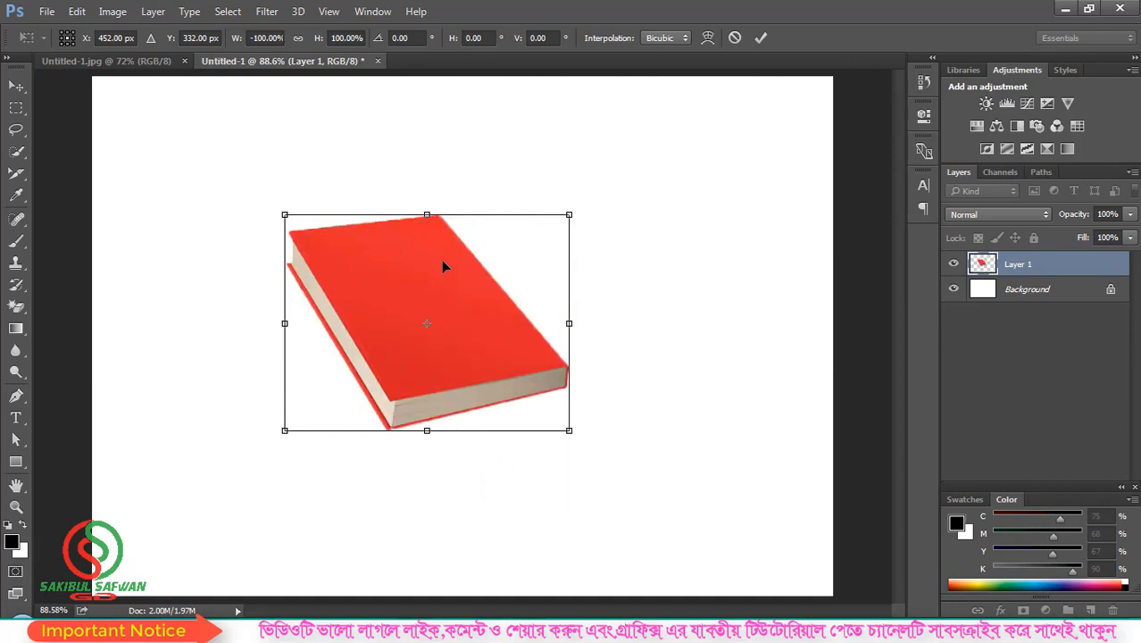
key("ctrl+z")
right_click(465, 241)
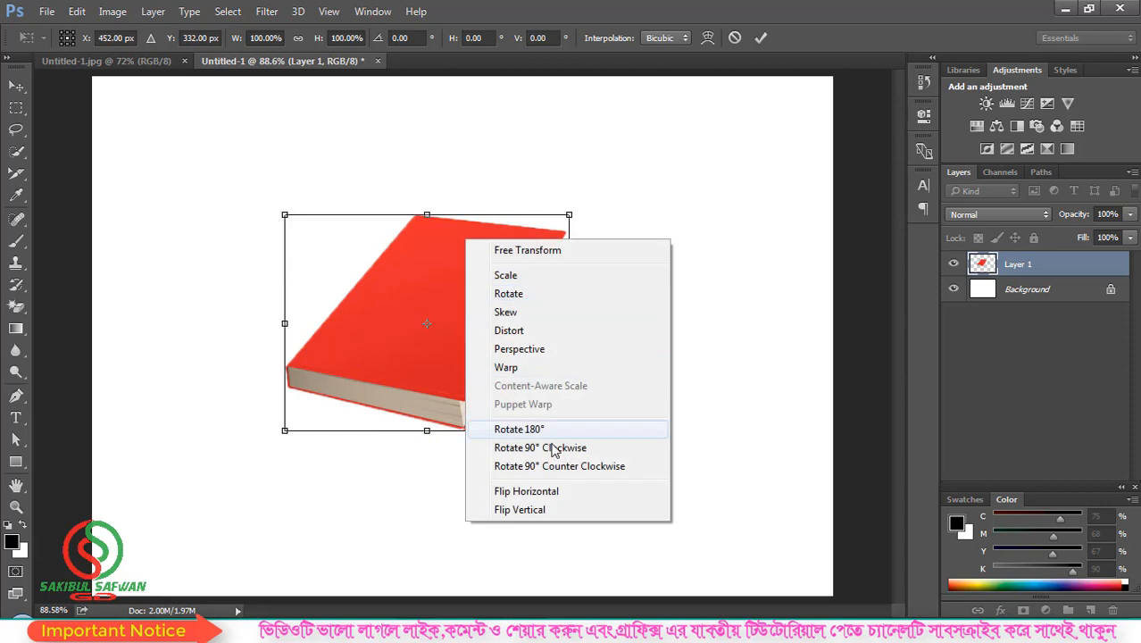
left_click(530, 510)
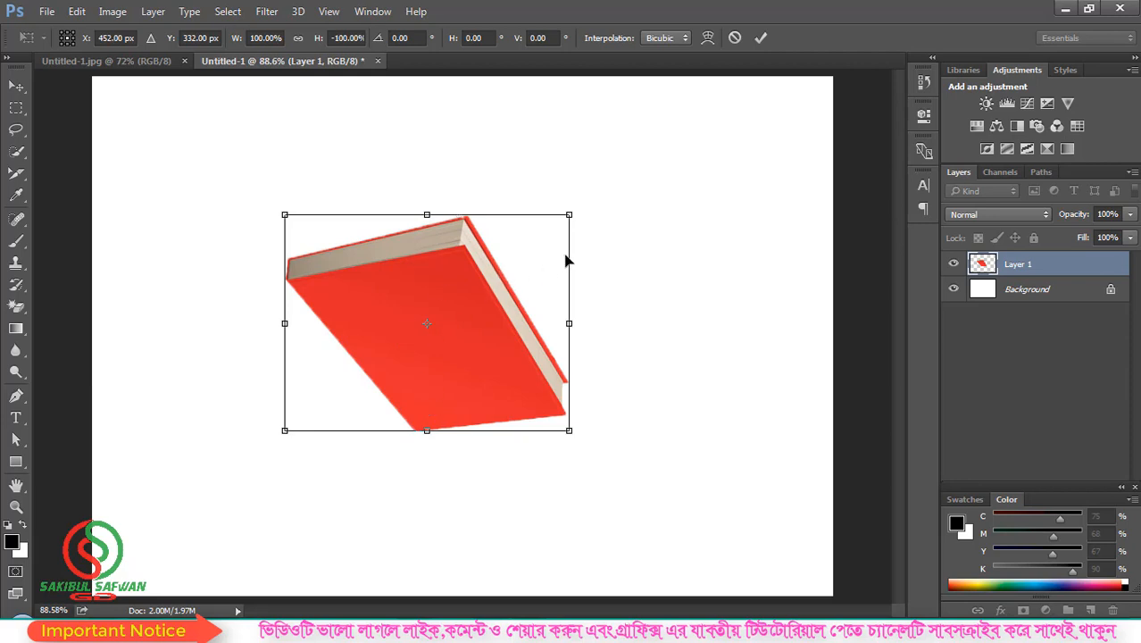
key("ctrl+z")
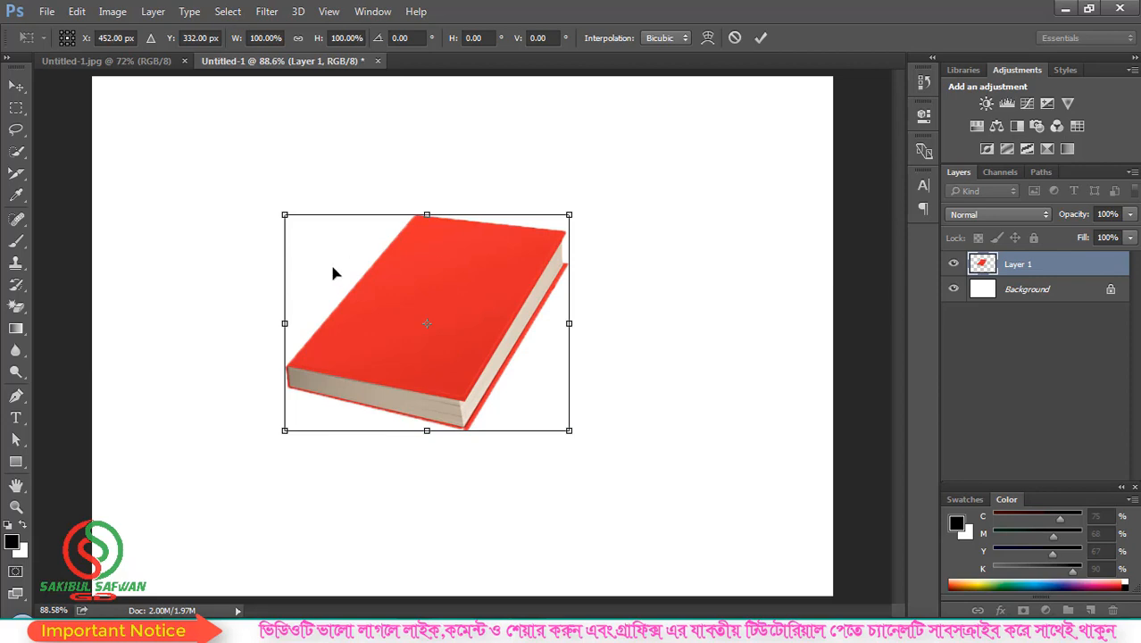
Step: Switch the transform to warp mode and bend the book's left edge and cover
left_click(707, 39)
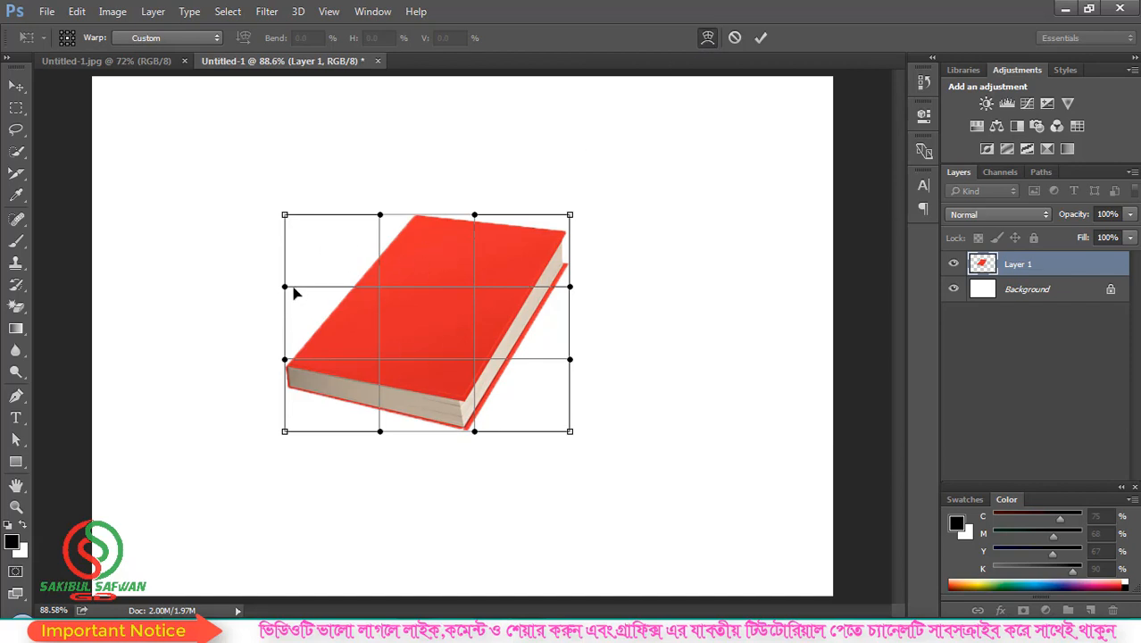
left_click_drag(284, 289, 243, 308)
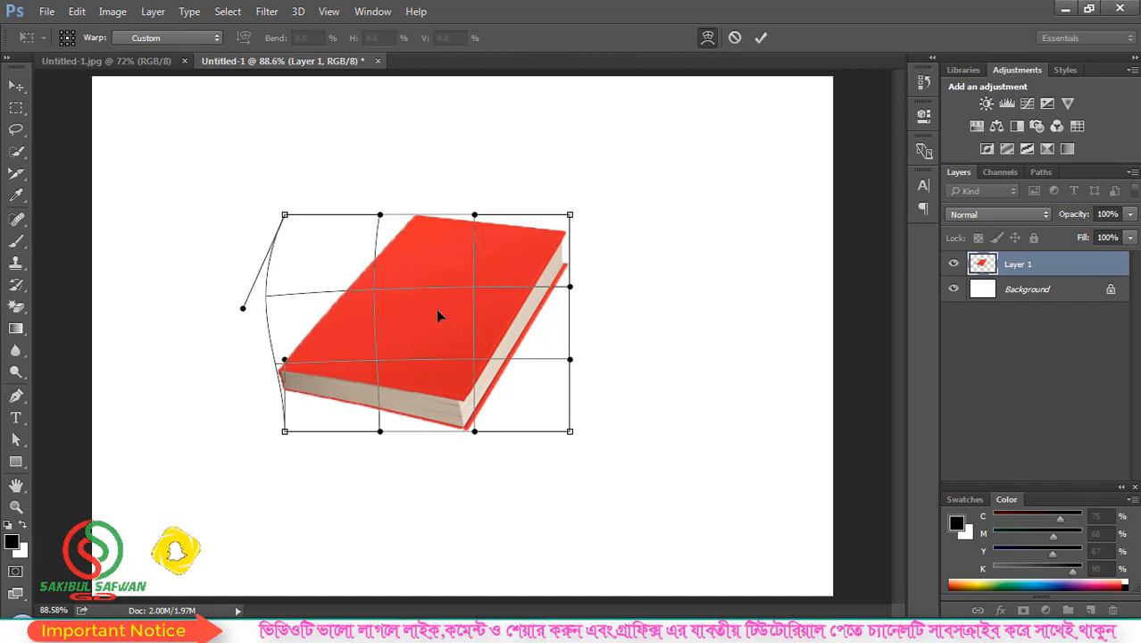
left_click_drag(438, 309, 384, 281)
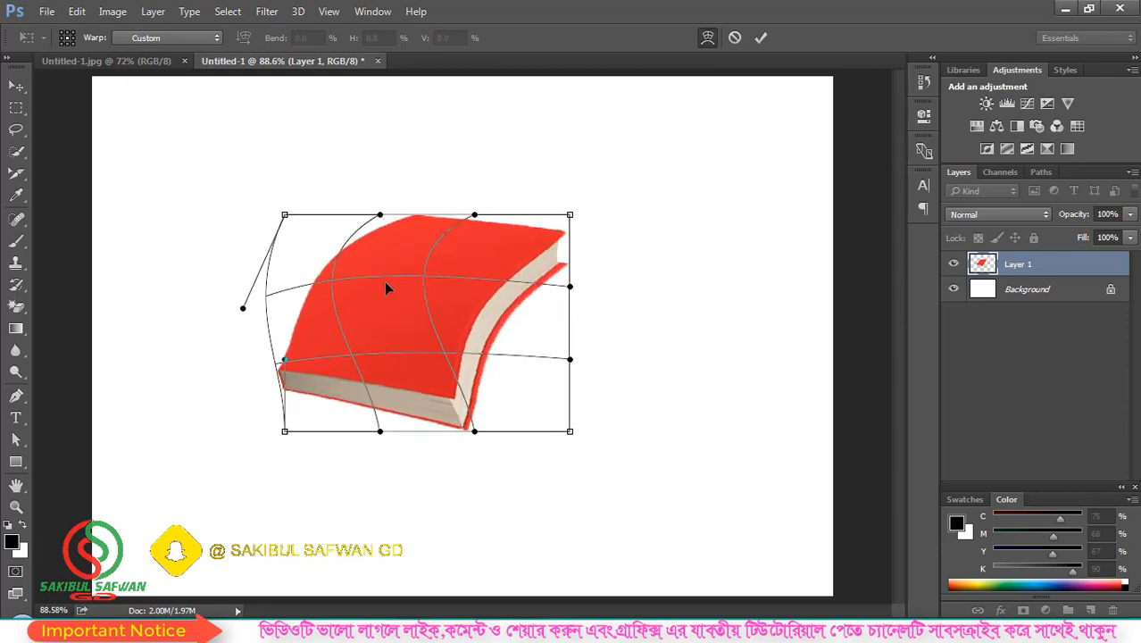
Step: Apply the Arc warp preset and adjust its bend to 61.7%
left_click(178, 38)
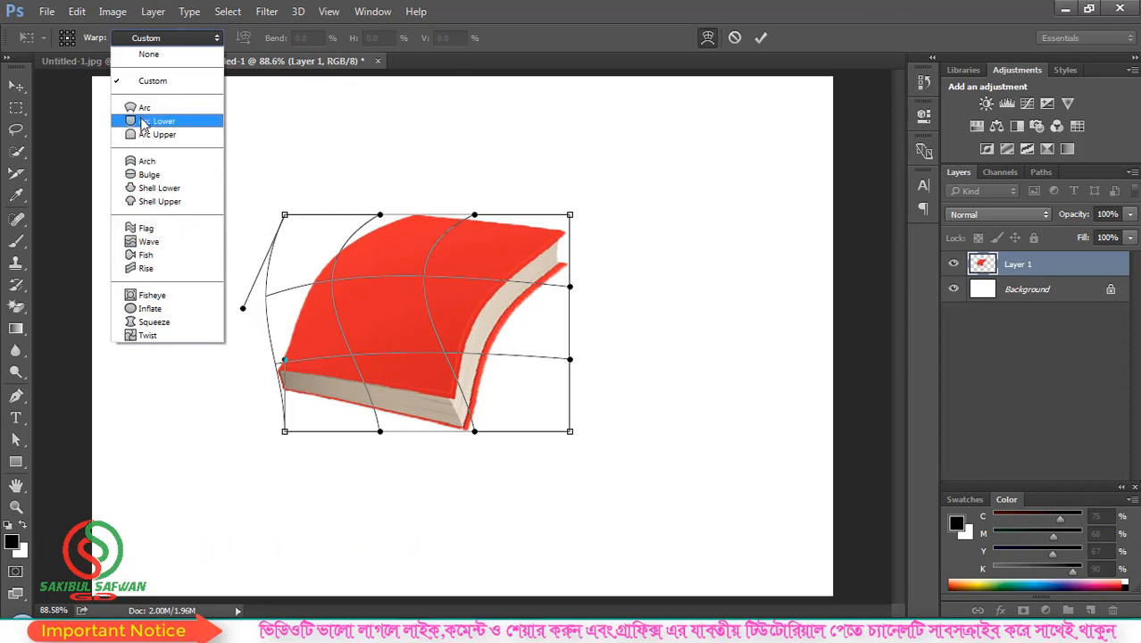
left_click(139, 109)
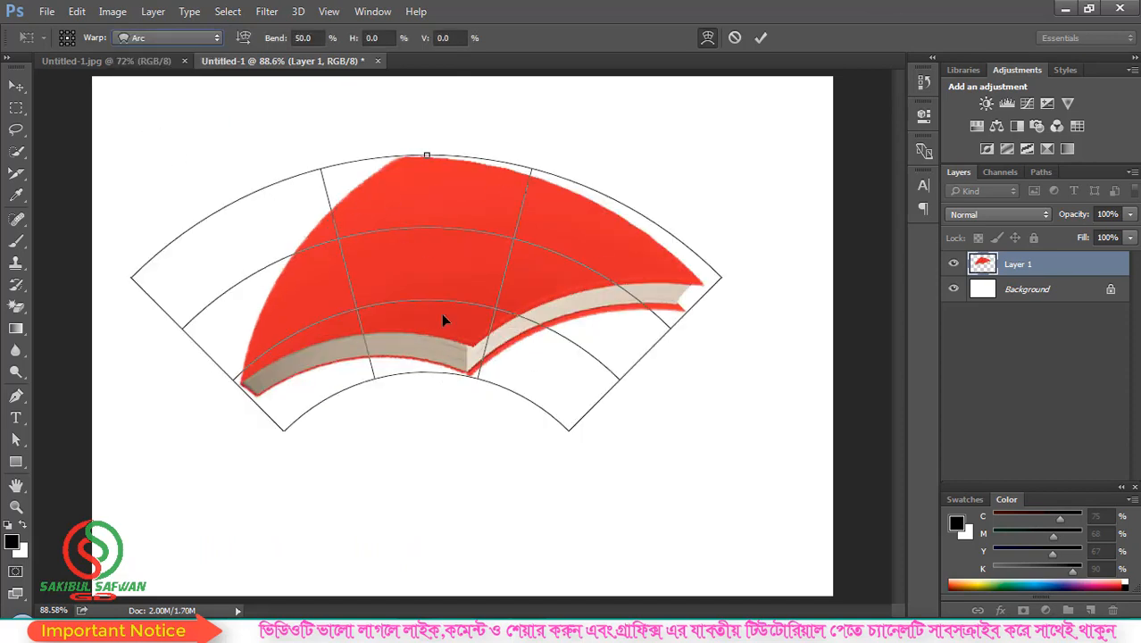
left_click_drag(427, 156, 428, 354)
left_click_drag(408, 297, 398, 143)
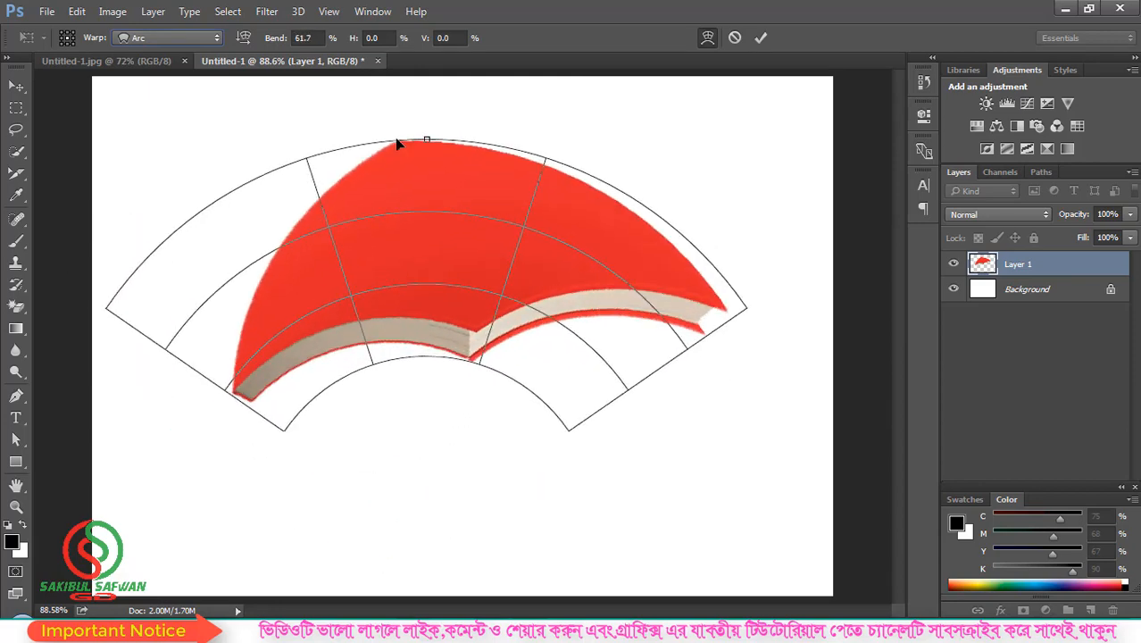
Step: Switch to the Arch warp preset and ease its bend to a gentle 20.6%
left_click(168, 37)
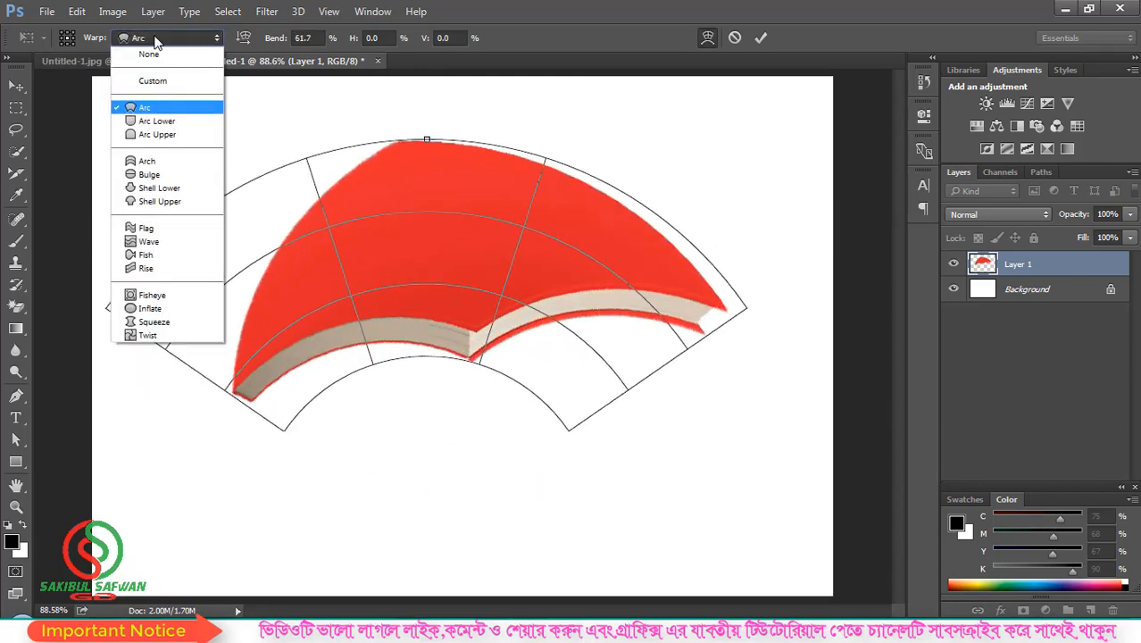
left_click(147, 161)
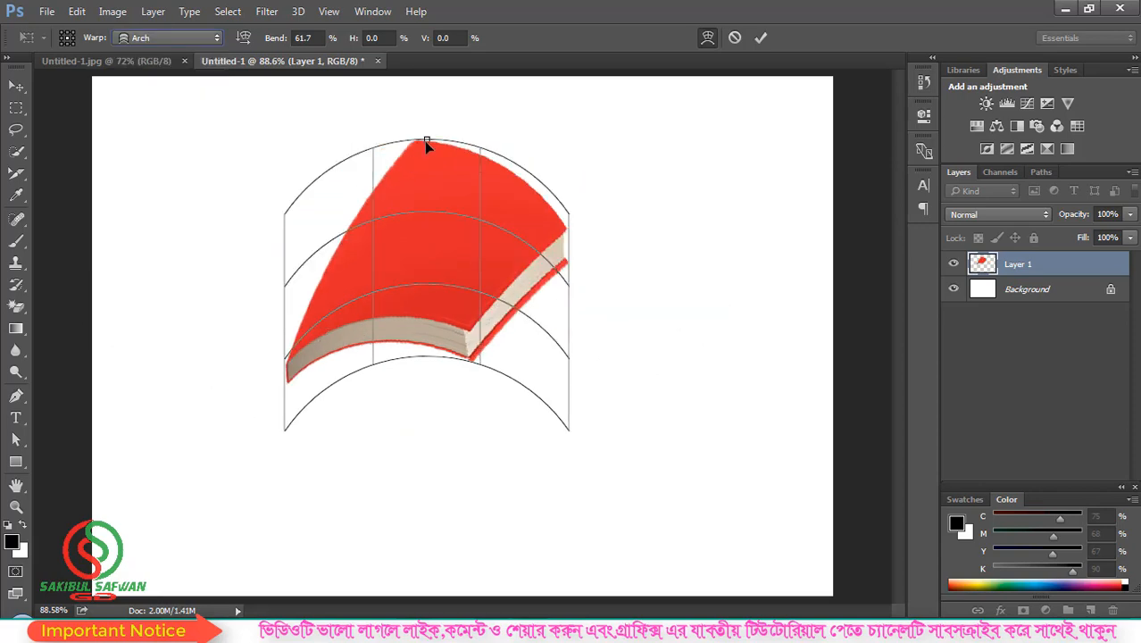
left_click_drag(426, 141, 441, 361)
left_click_drag(342, 212, 439, 192)
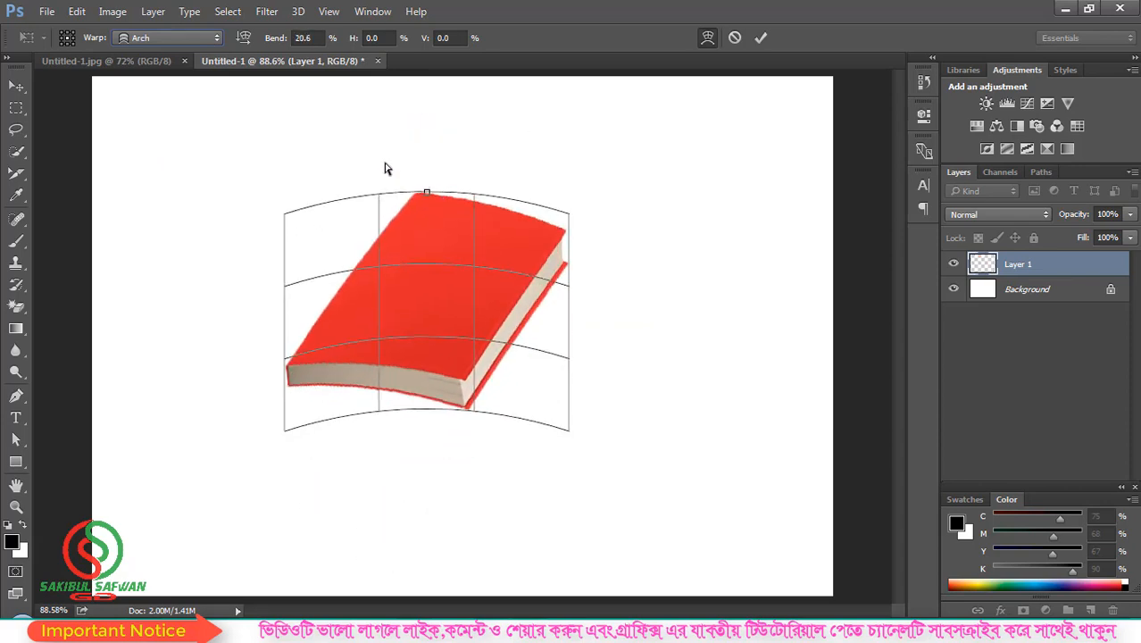
left_click(165, 37)
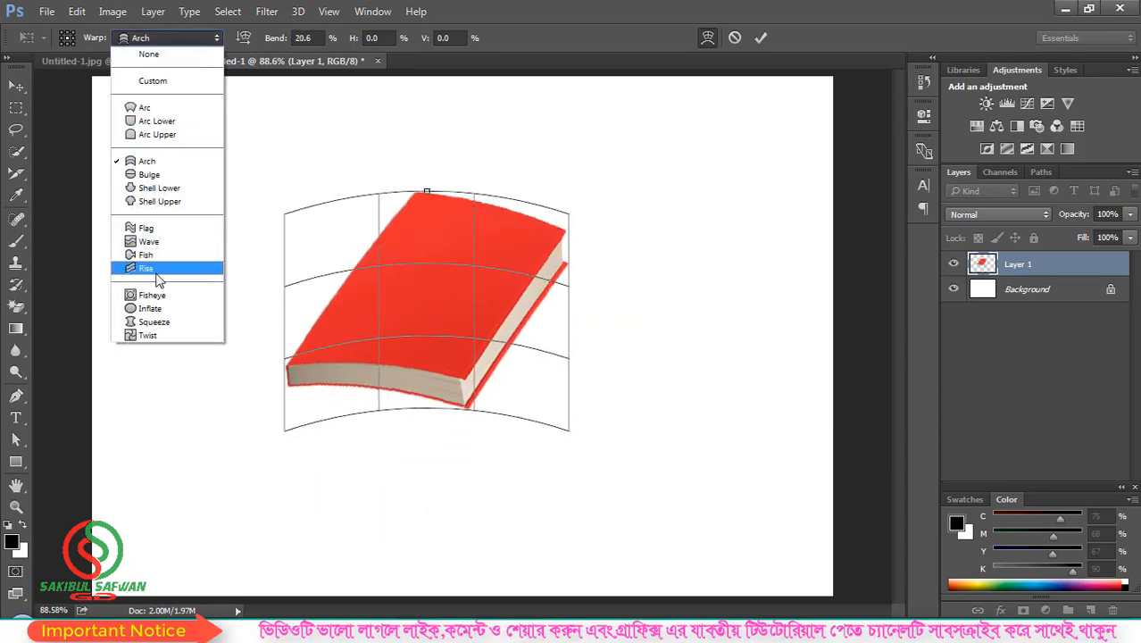
Step: Apply the Flag warp preset, deepen its wave, then reset the warp to None
left_click(147, 228)
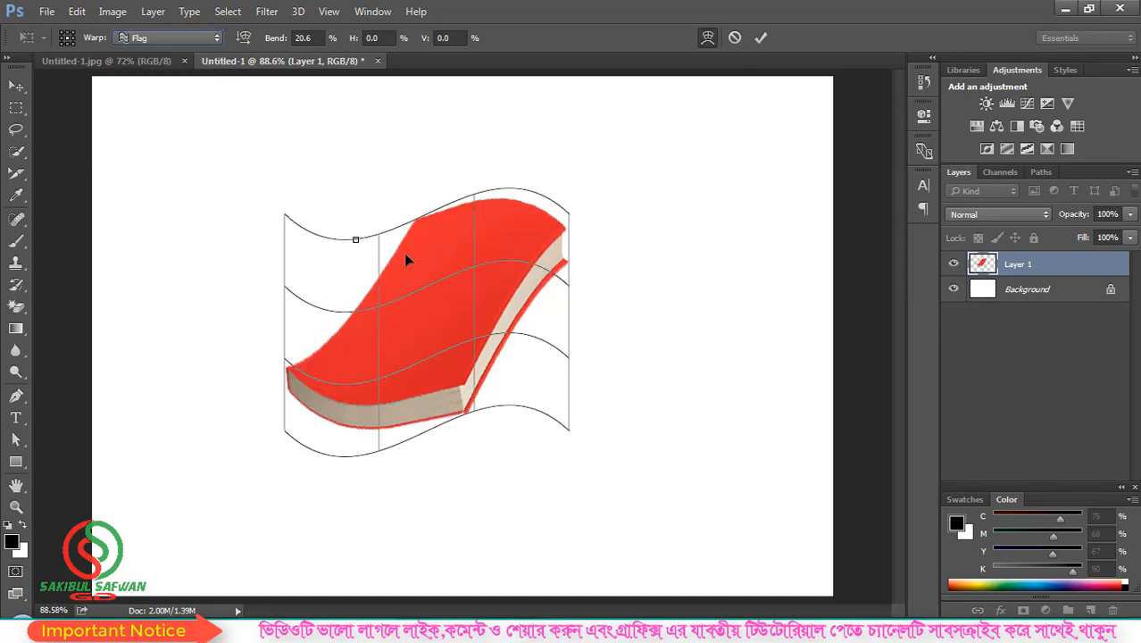
left_click_drag(355, 239, 408, 202)
left_click(170, 38)
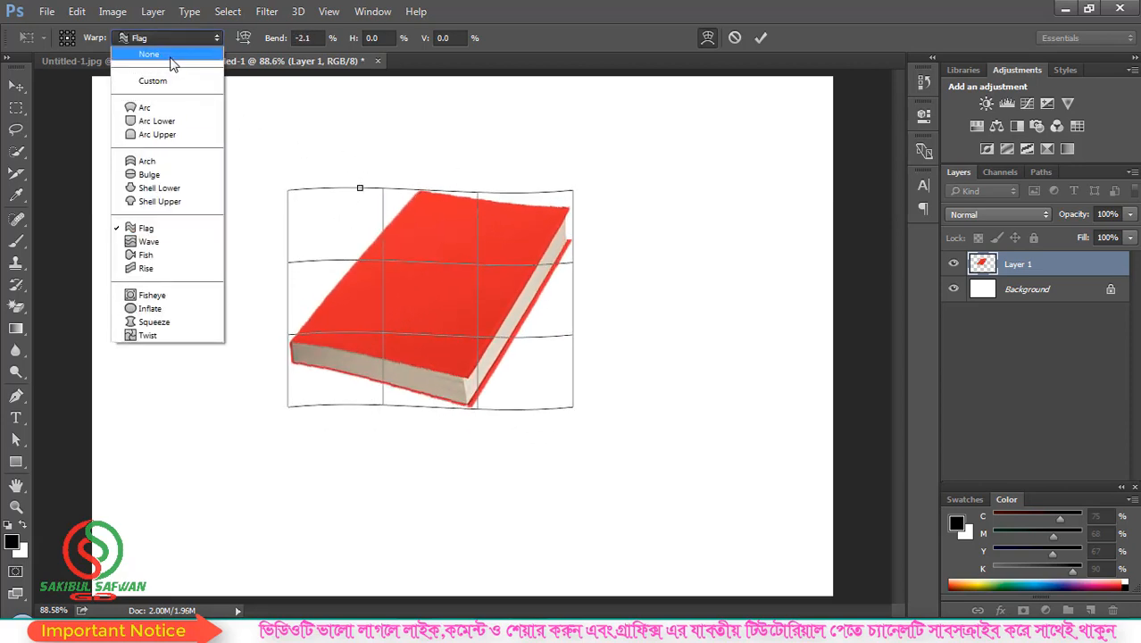
left_click(171, 56)
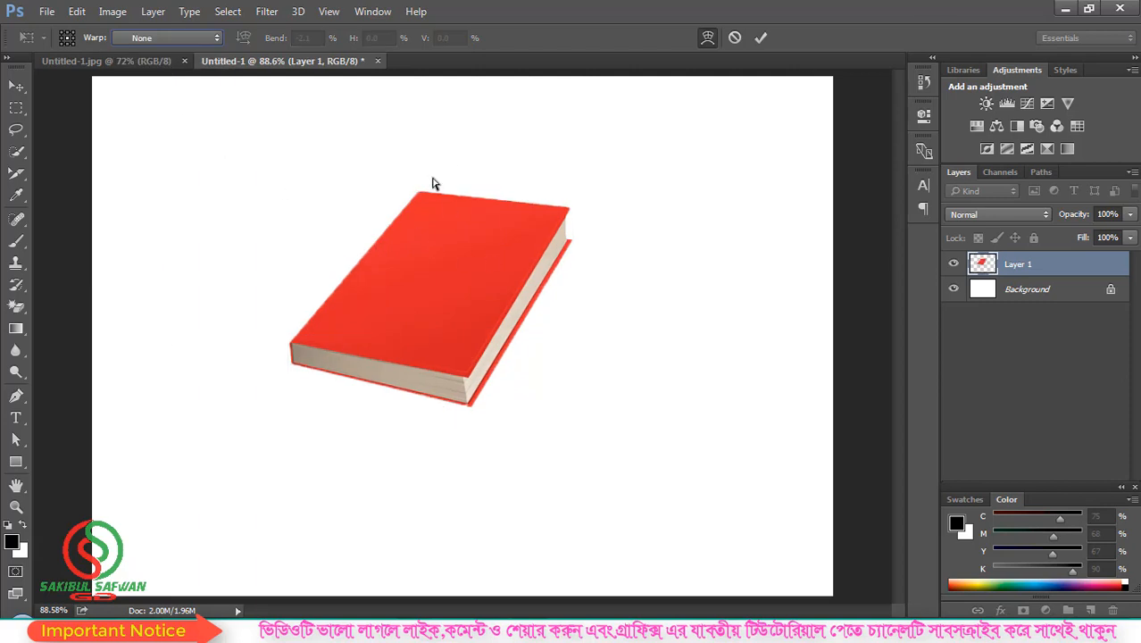
Step: Try the Squeeze preset's pinch, then cancel the warp and move the book lower
left_click(157, 38)
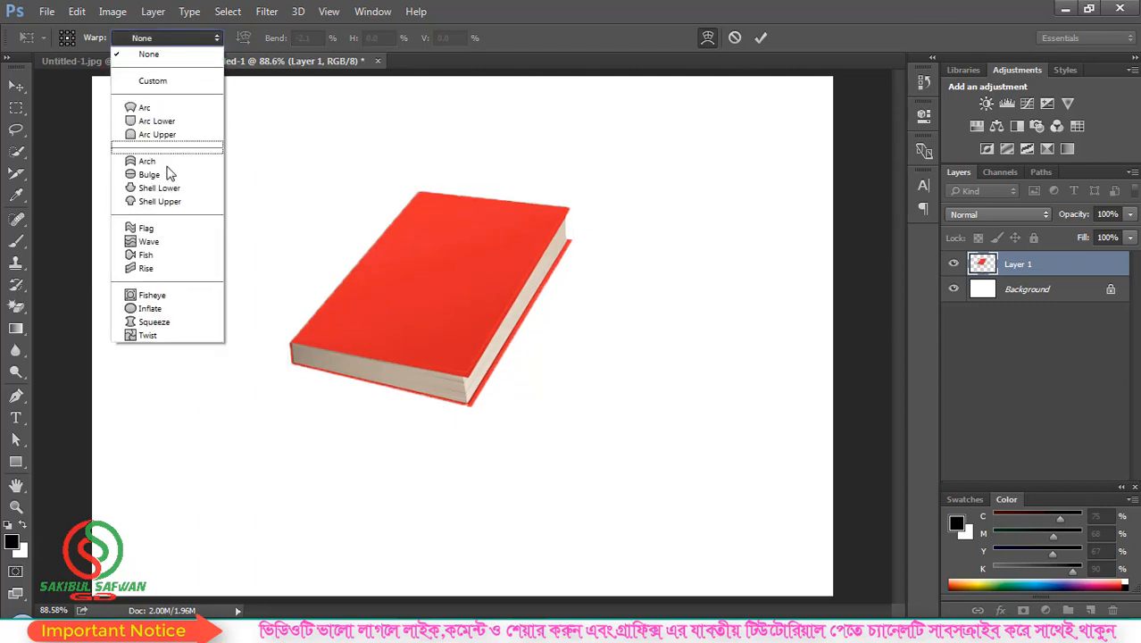
left_click(162, 325)
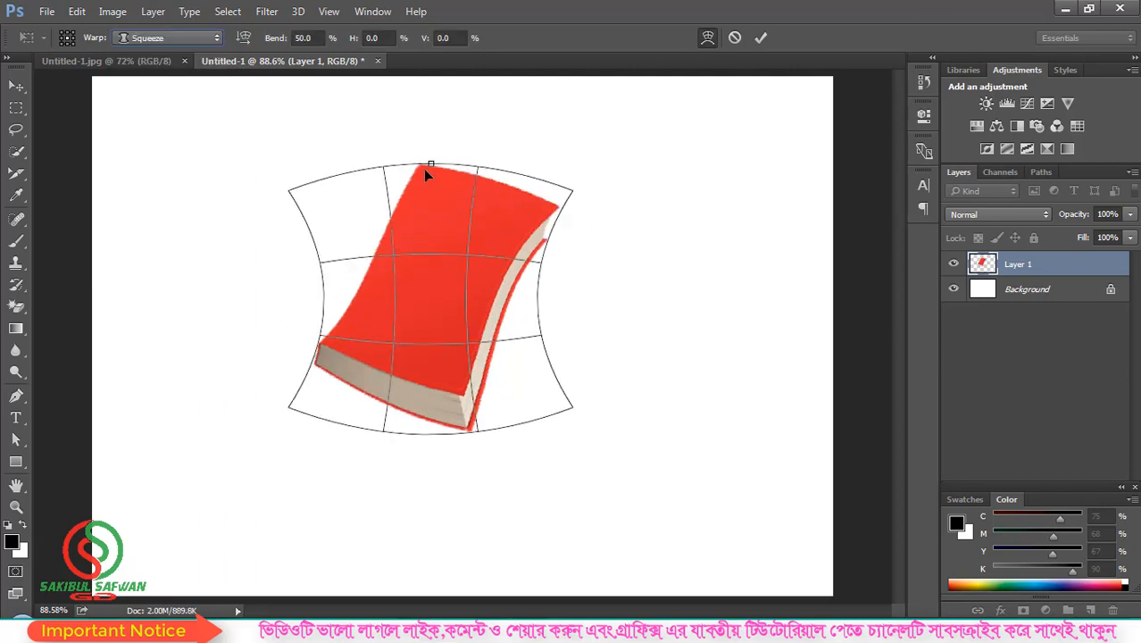
left_click_drag(427, 171, 443, 138)
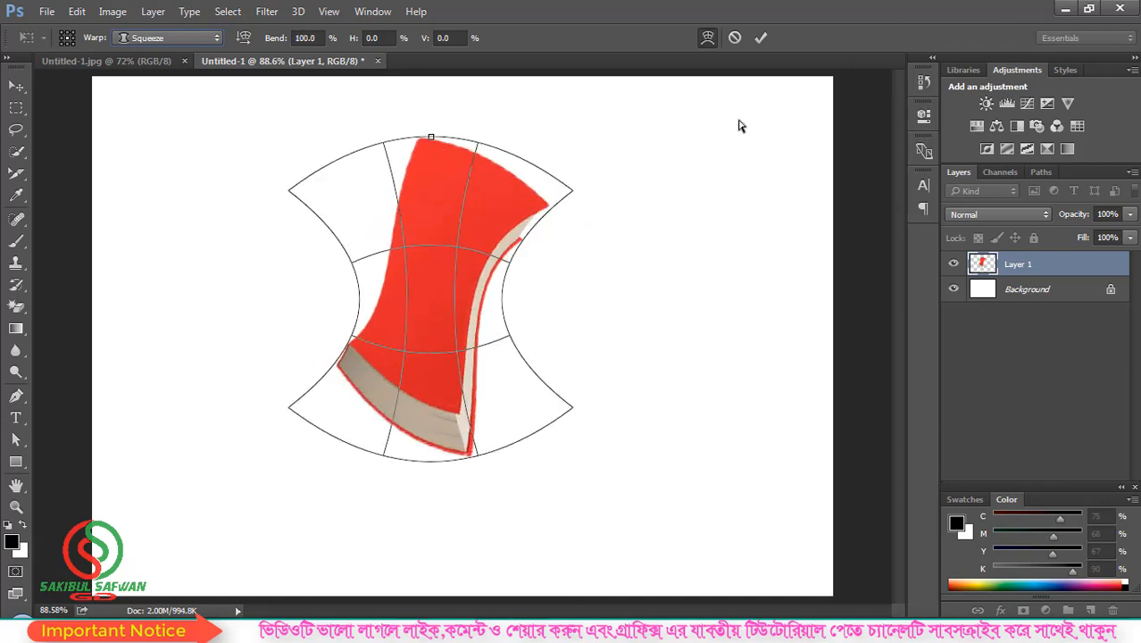
left_click(734, 37)
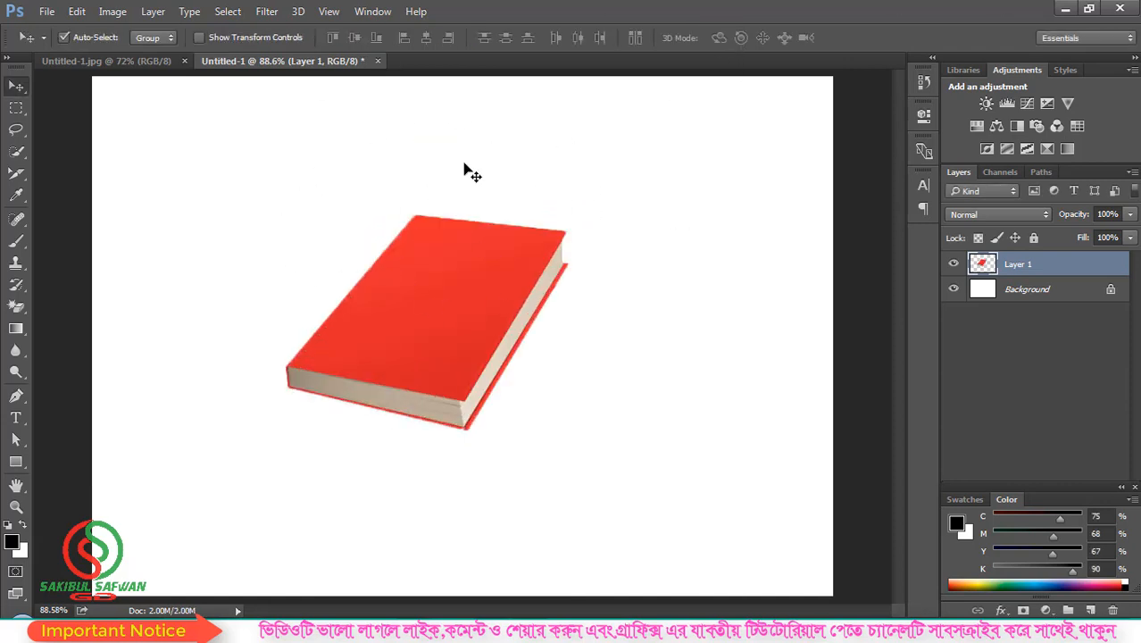
left_click_drag(423, 294, 430, 326)
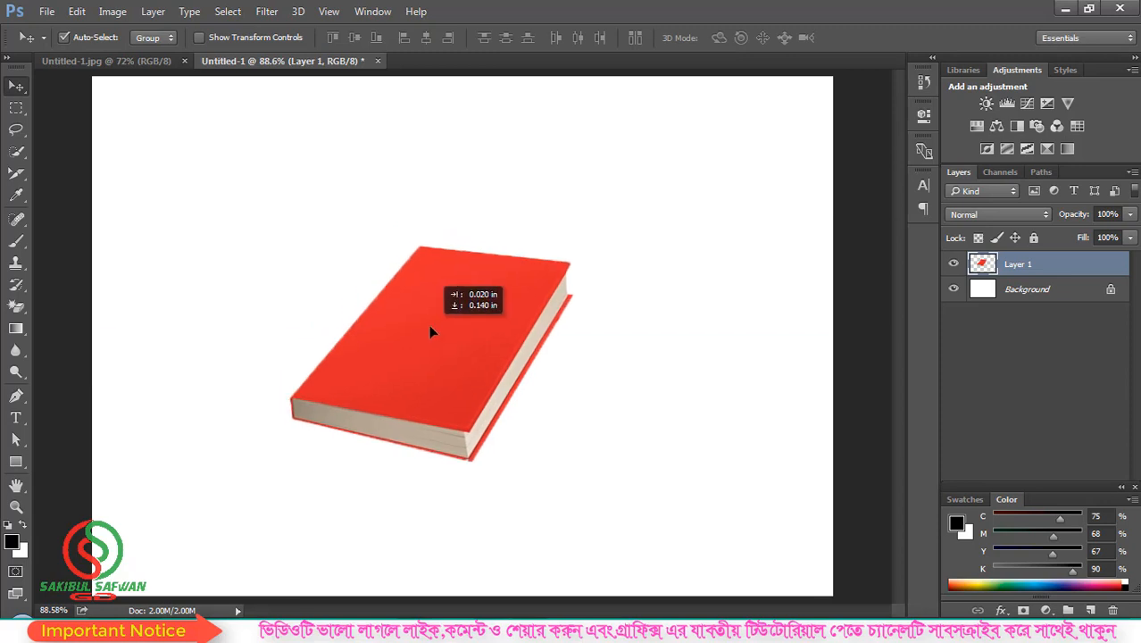